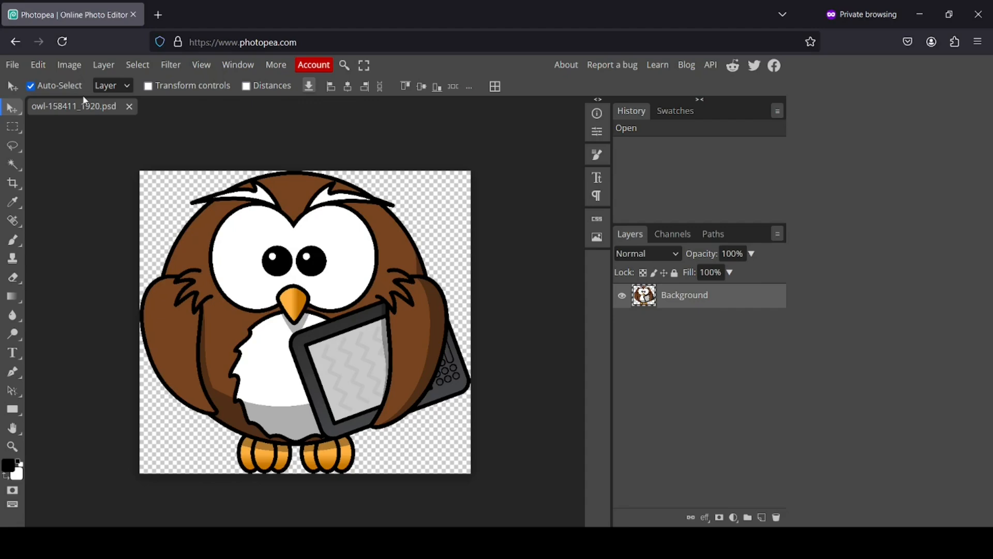
Step: Enlarge the canvas by 300 pixels in width, to 2220 pixels, with the width-to-height ratio locked
{"action": "left_click", "coordinate": [73, 70]}
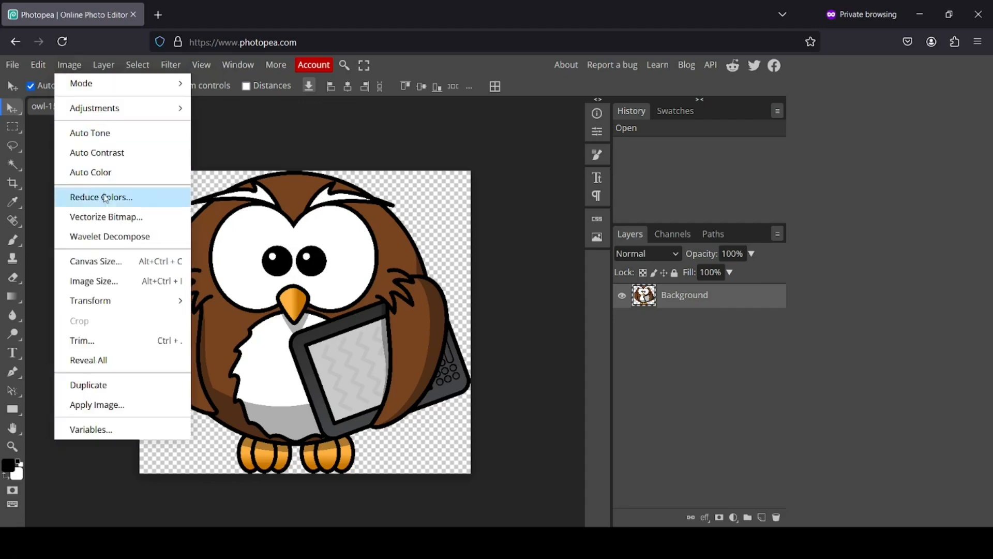
{"action": "left_click", "coordinate": [111, 261]}
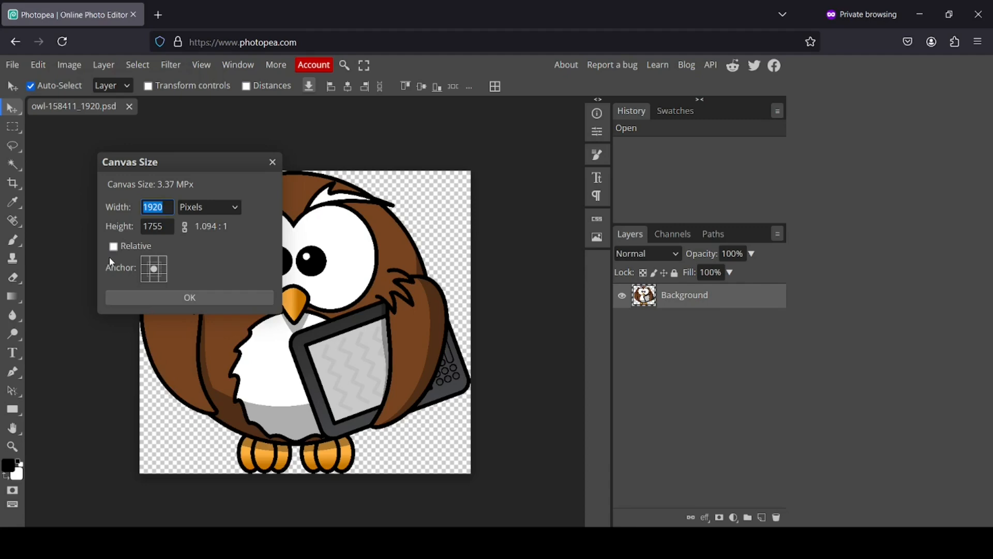
{"action": "left_click", "coordinate": [186, 228]}
{"action": "double_click", "coordinate": [170, 207]}
{"action": "left_click", "coordinate": [170, 208]}
{"action": "type", "text": "+300"}
{"action": "key", "text": "Return"}
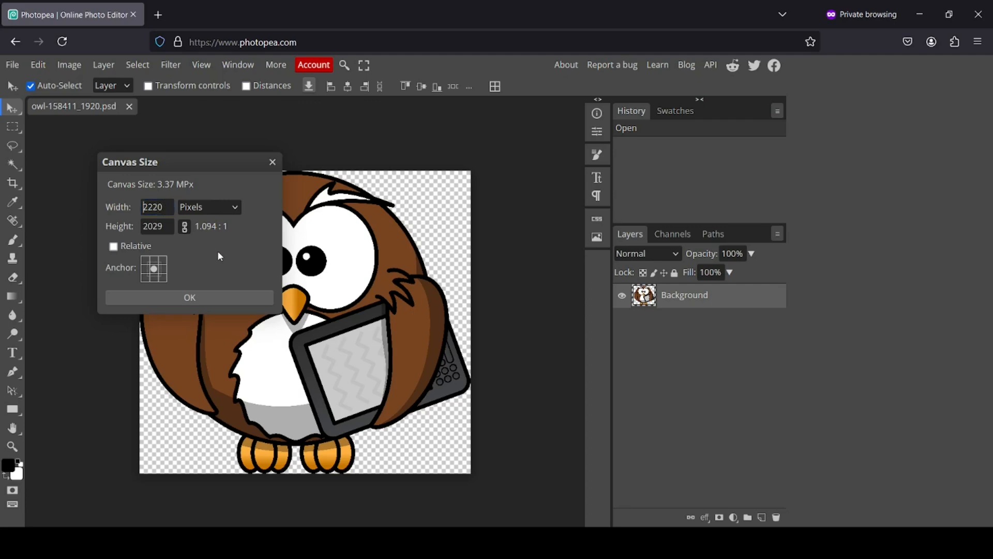
{"action": "left_click", "coordinate": [244, 302]}
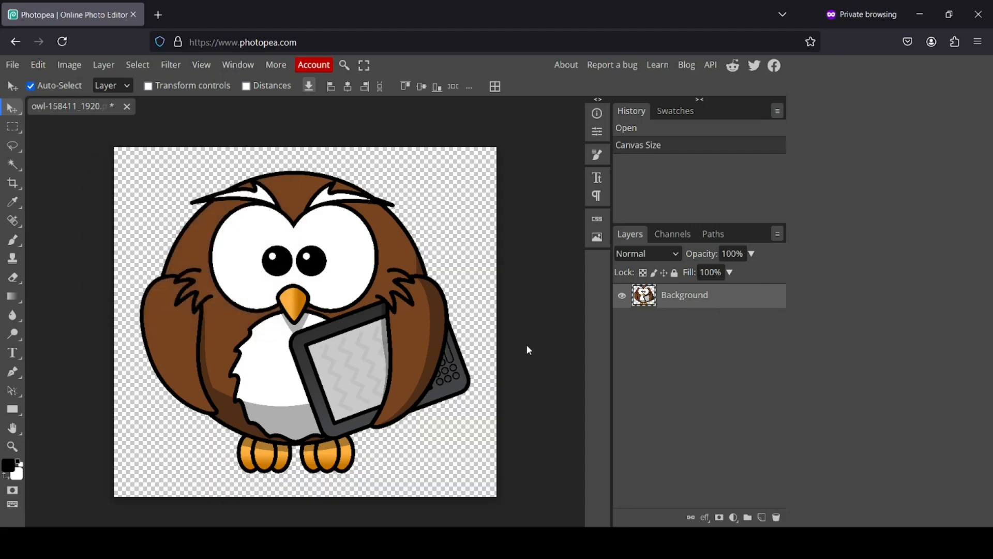
Step: Add a new layer beneath the owl layer and fill it with white using the Paint Bucket Tool
{"action": "left_click", "coordinate": [762, 517]}
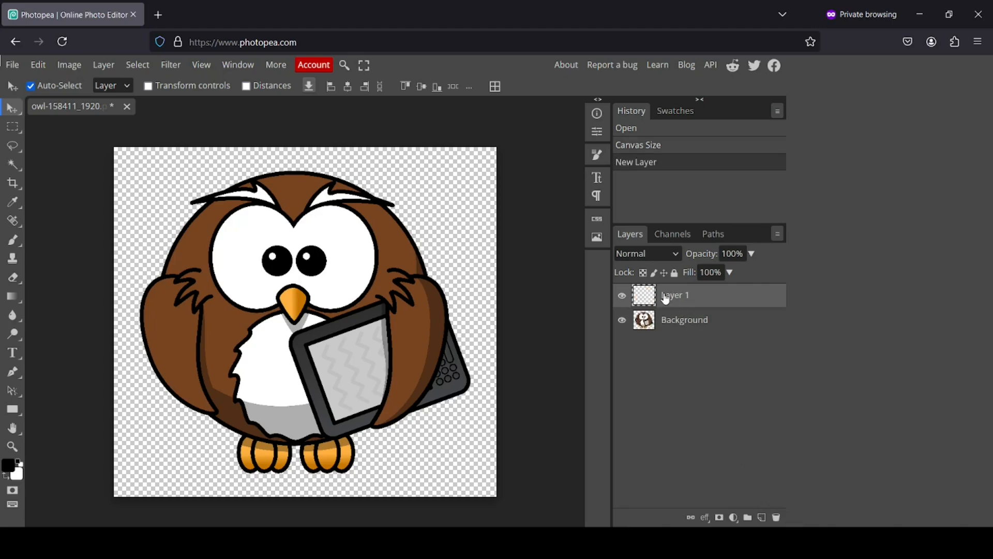
{"action": "left_click_drag", "start_coordinate": [666, 299], "coordinate": [668, 332]}
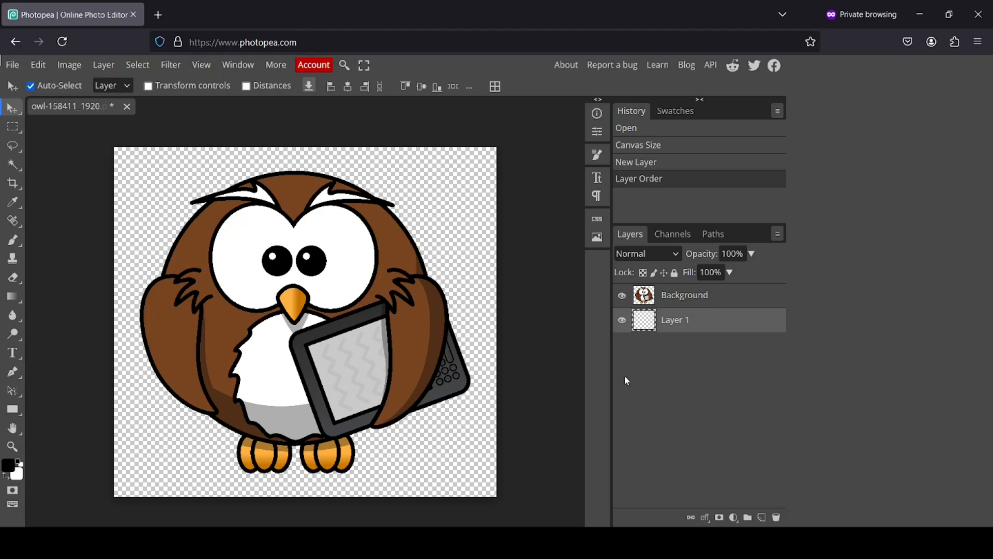
{"action": "left_click", "coordinate": [13, 297]}
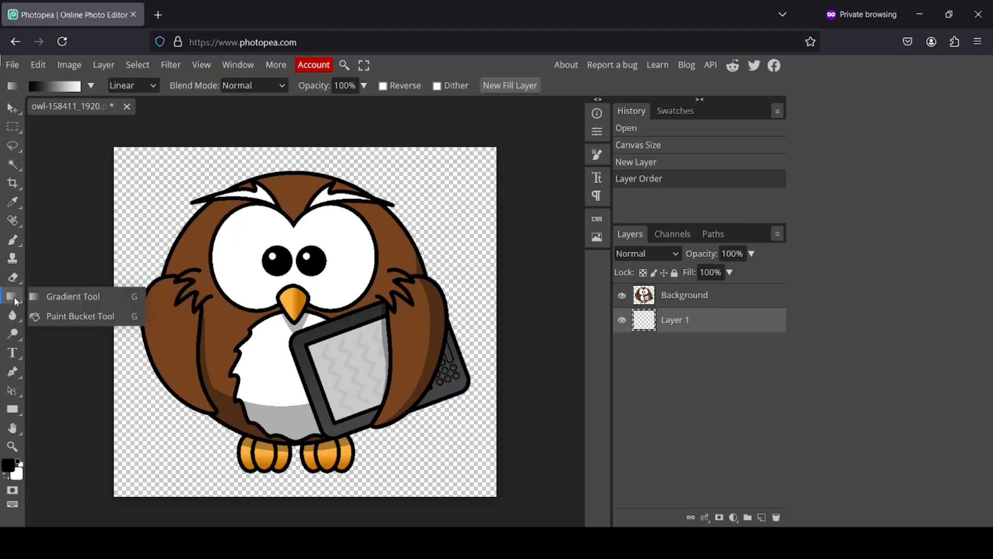
{"action": "left_click", "coordinate": [82, 316]}
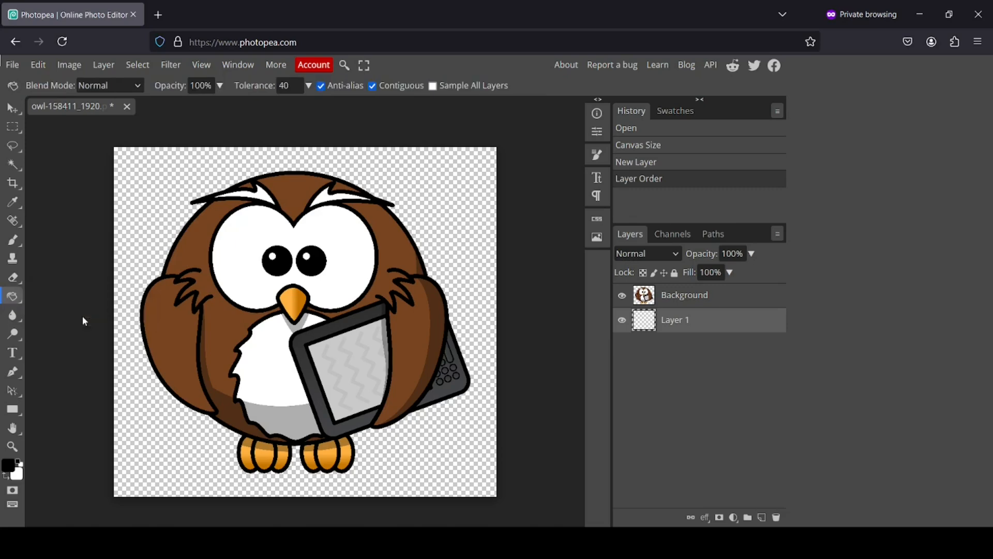
{"action": "left_click", "coordinate": [5, 479]}
{"action": "left_click", "coordinate": [161, 421]}
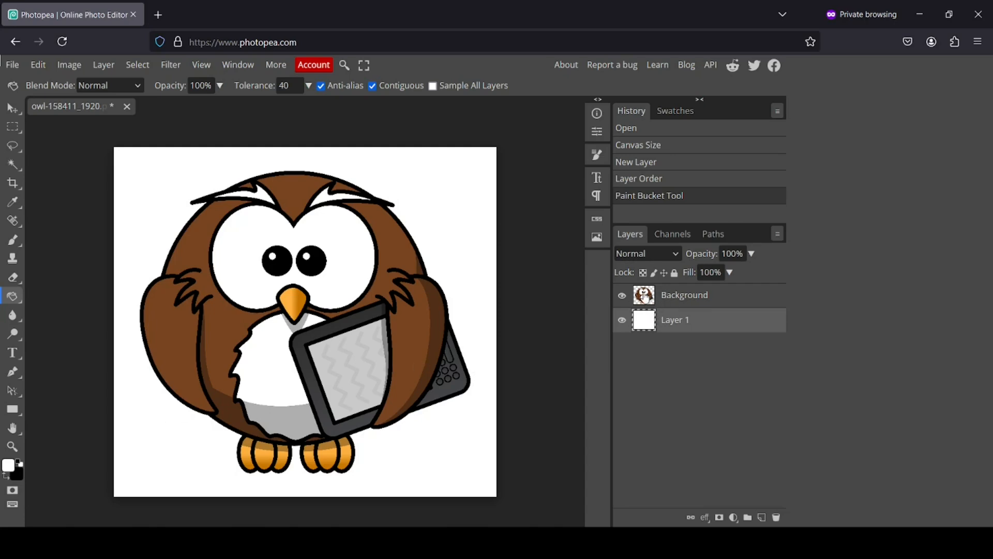
Step: Flatten the owl and its white backdrop into a single layer
{"action": "left_click", "coordinate": [645, 297]}
{"action": "right_click", "coordinate": [645, 297]}
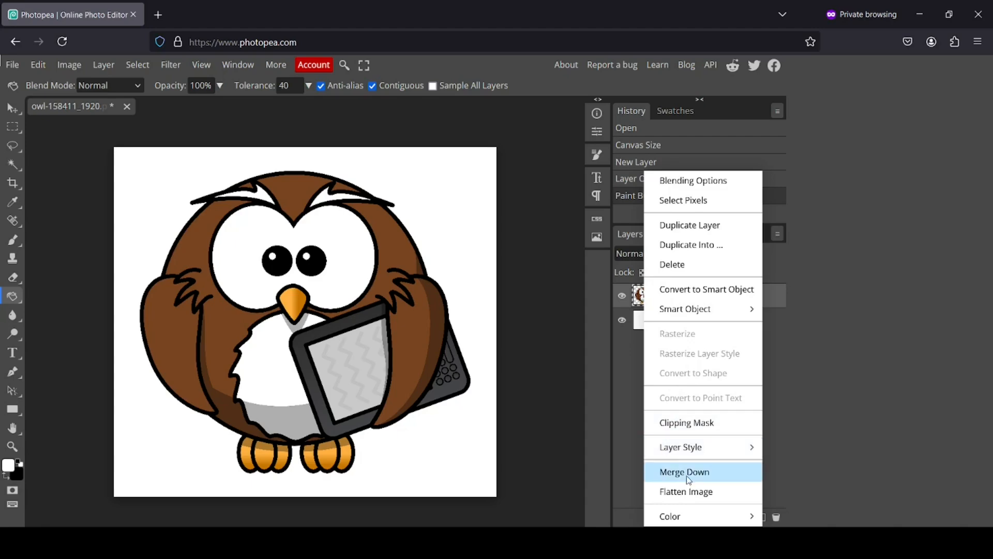
{"action": "left_click", "coordinate": [704, 490]}
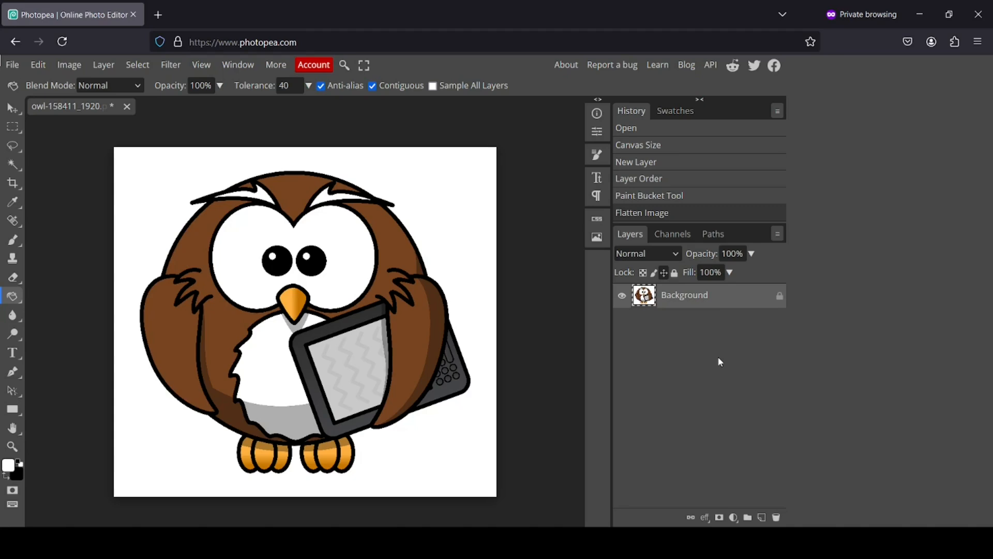
Step: Desaturate the owl with a Hue/Saturation adjustment layer at saturation -100 and flatten the image
{"action": "left_click", "coordinate": [734, 518]}
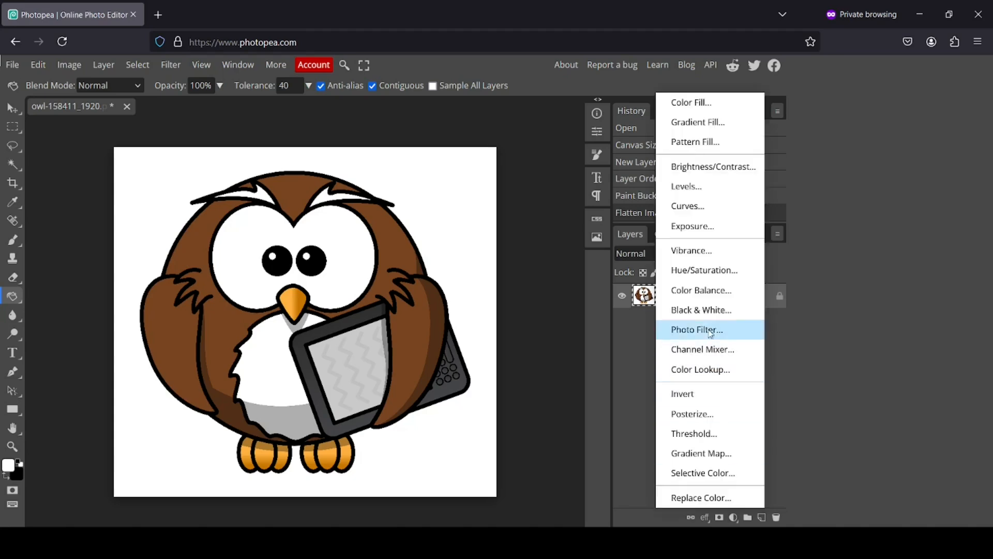
{"action": "left_click", "coordinate": [720, 273]}
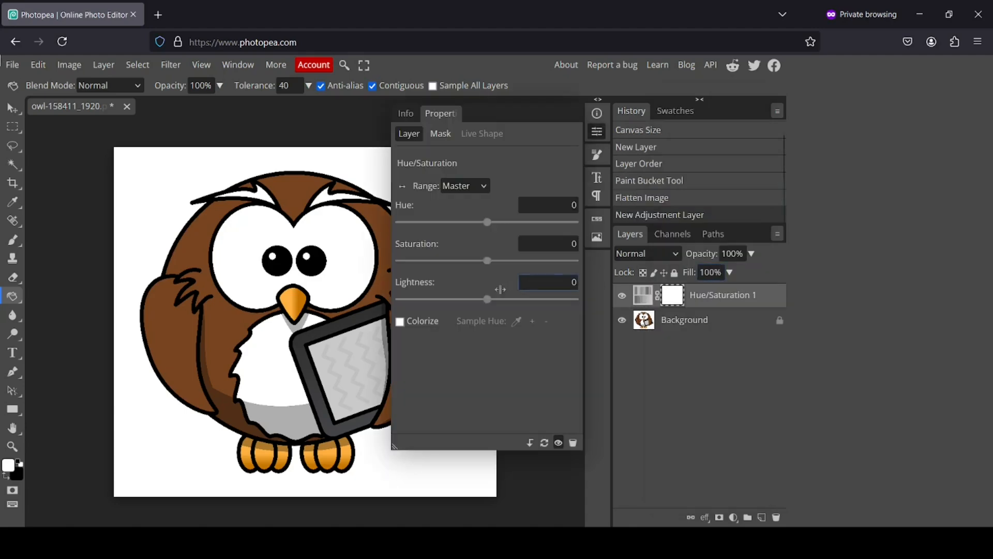
{"action": "left_click_drag", "start_coordinate": [487, 261], "coordinate": [380, 267]}
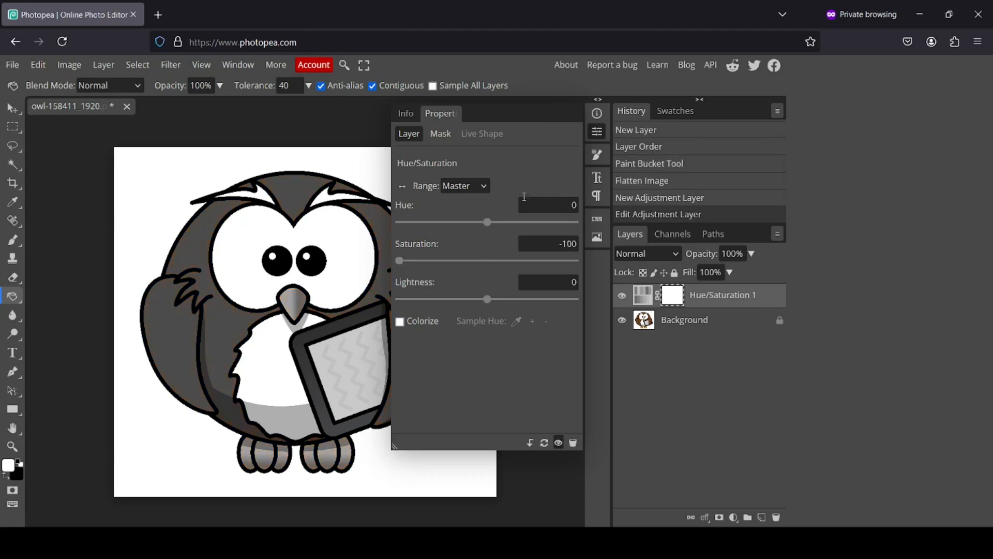
{"action": "left_click", "coordinate": [598, 132]}
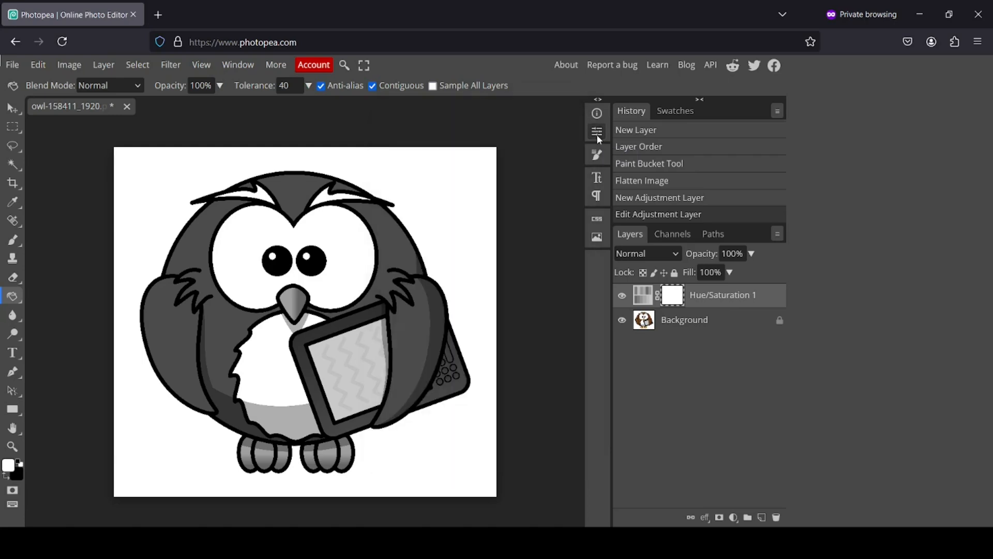
{"action": "right_click", "coordinate": [645, 303]}
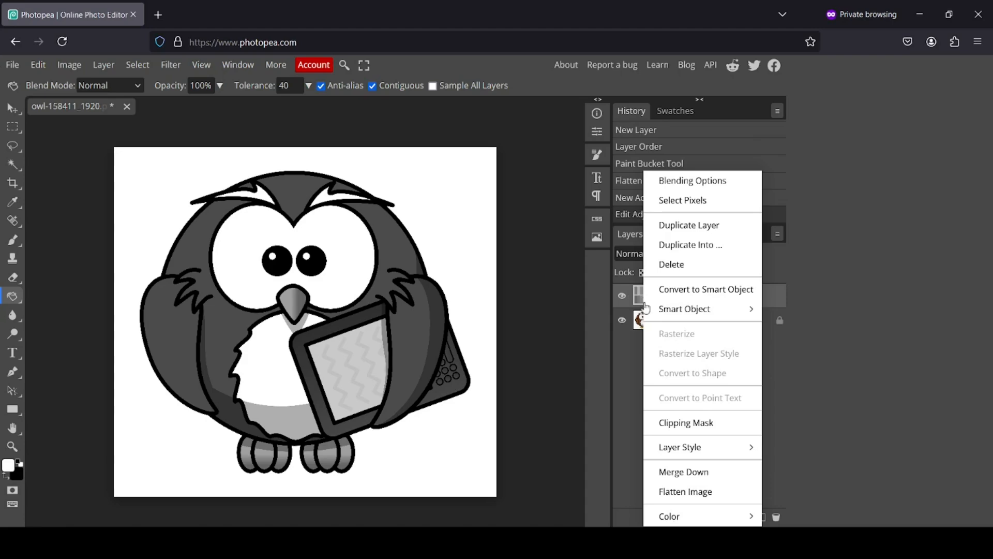
{"action": "left_click", "coordinate": [704, 492]}
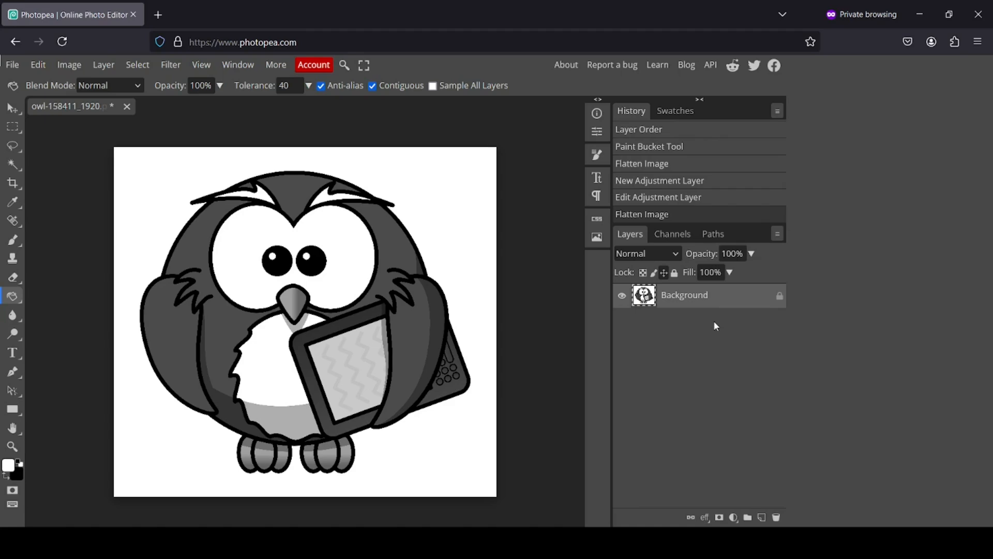
Step: Duplicate the grayscale Background layer and set the copy's blend mode to Linear Dodge
{"action": "right_click", "coordinate": [673, 305]}
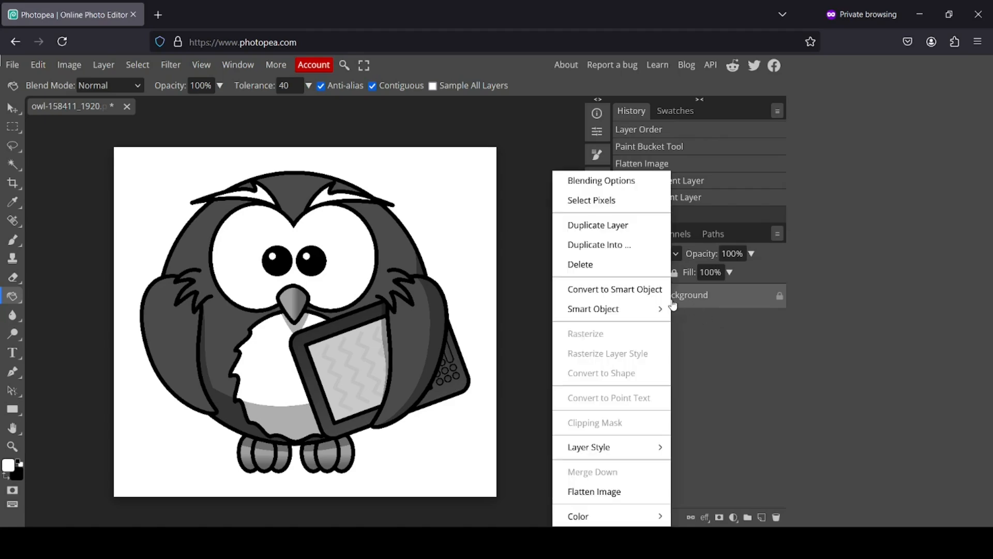
{"action": "left_click", "coordinate": [639, 231]}
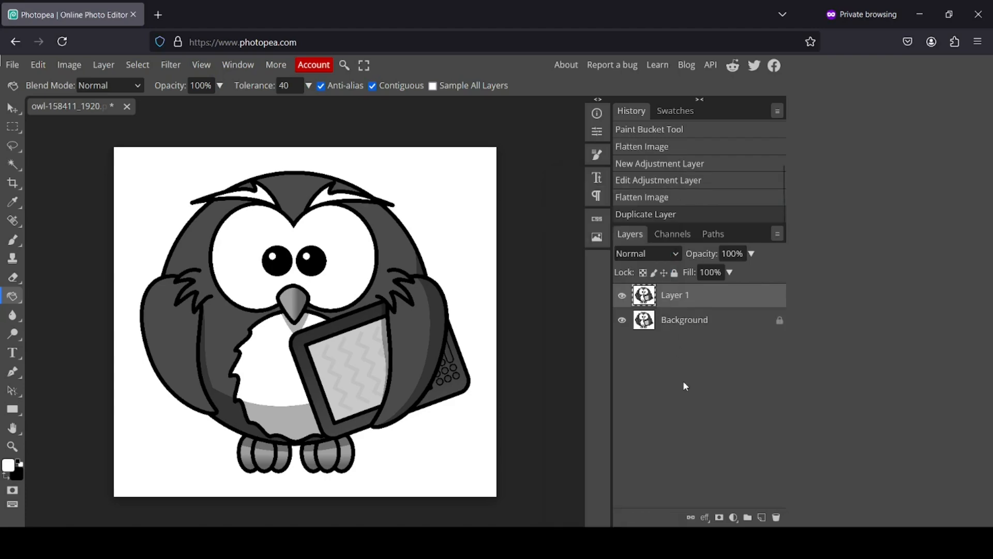
{"action": "left_click", "coordinate": [668, 253]}
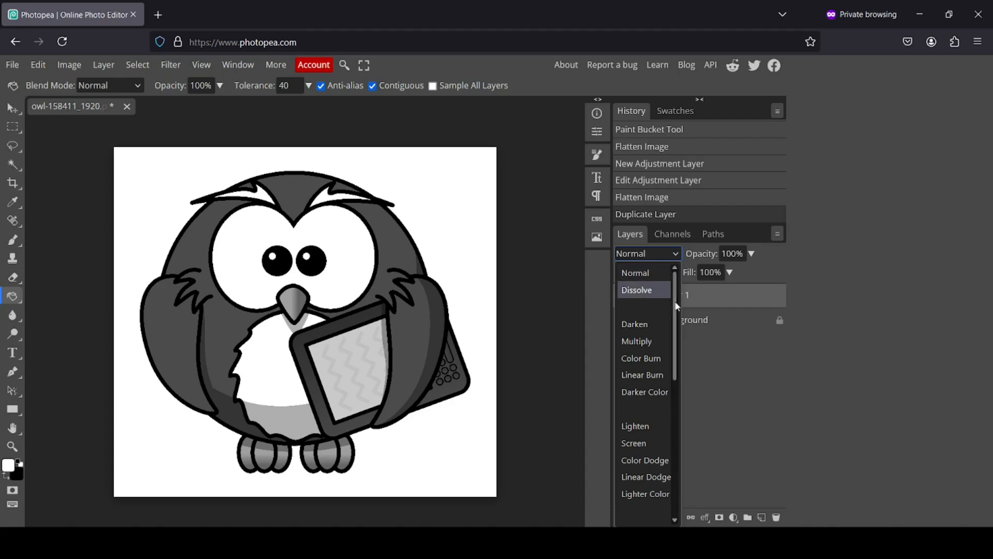
{"action": "scroll", "coordinate": [672, 331], "scroll_direction": "down", "scroll_amount": 2}
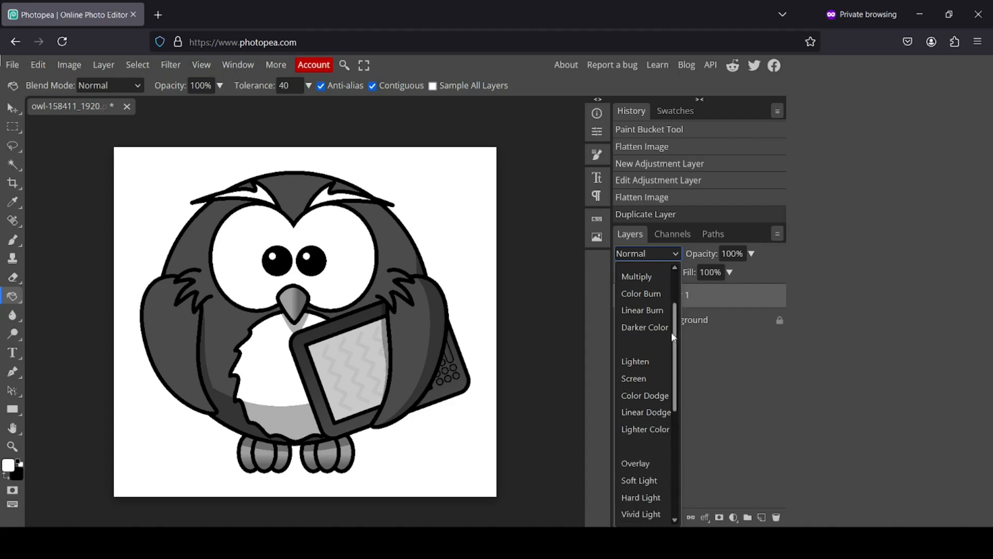
{"action": "left_click", "coordinate": [658, 412]}
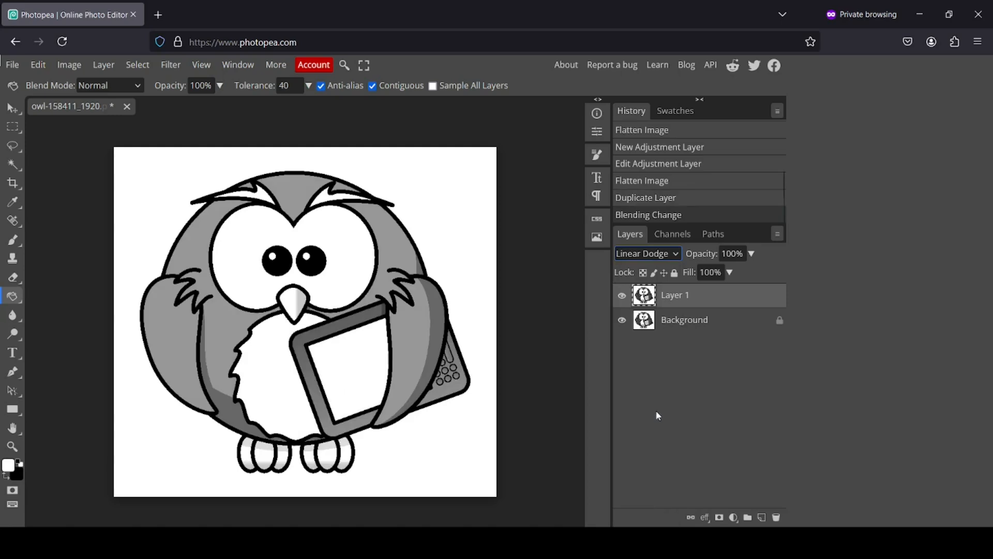
Step: Try the Screen and Color Dodge blend modes on the duplicate layer, and return it to Linear Dodge
{"action": "left_click", "coordinate": [671, 255]}
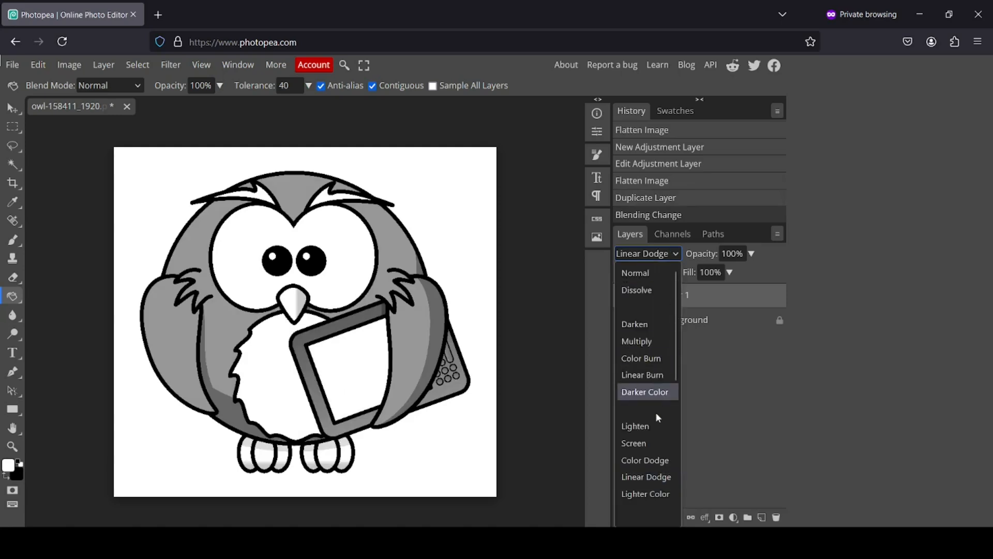
{"action": "left_click", "coordinate": [653, 441]}
{"action": "left_click", "coordinate": [674, 254]}
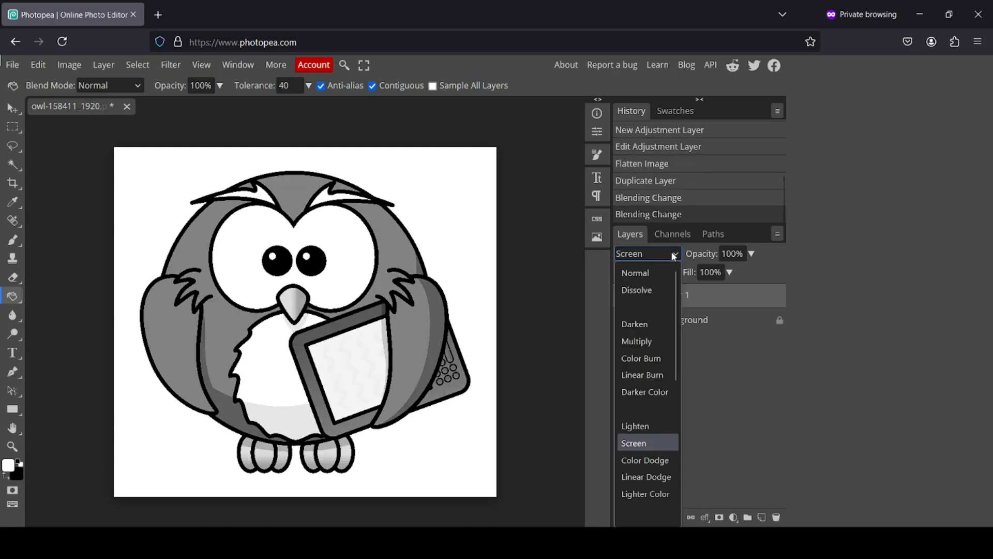
{"action": "left_click", "coordinate": [661, 458]}
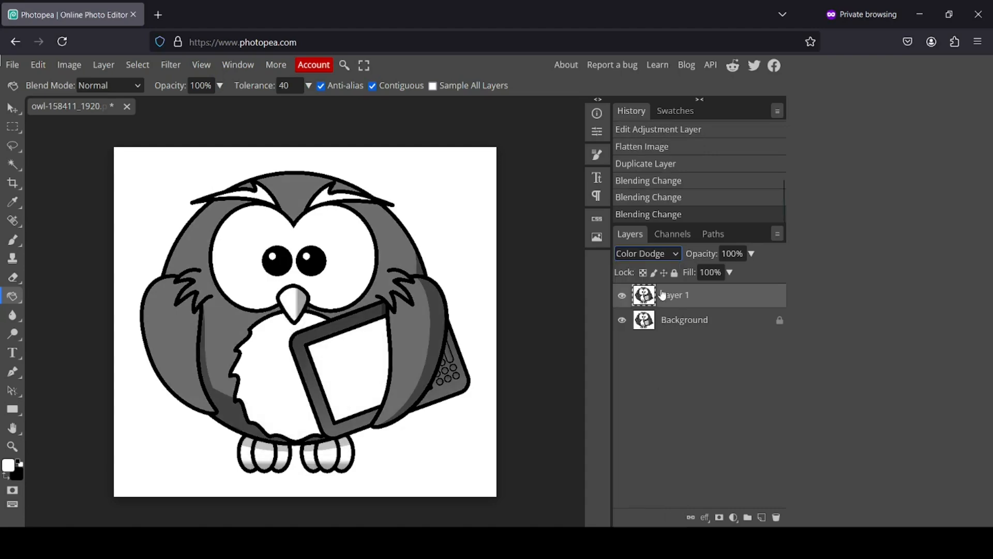
{"action": "left_click", "coordinate": [663, 256]}
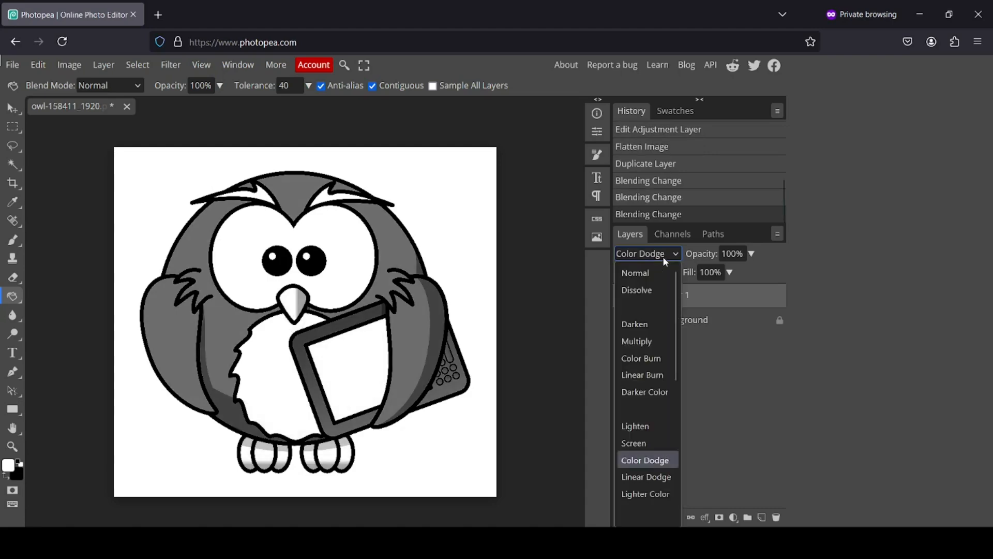
{"action": "left_click", "coordinate": [658, 477]}
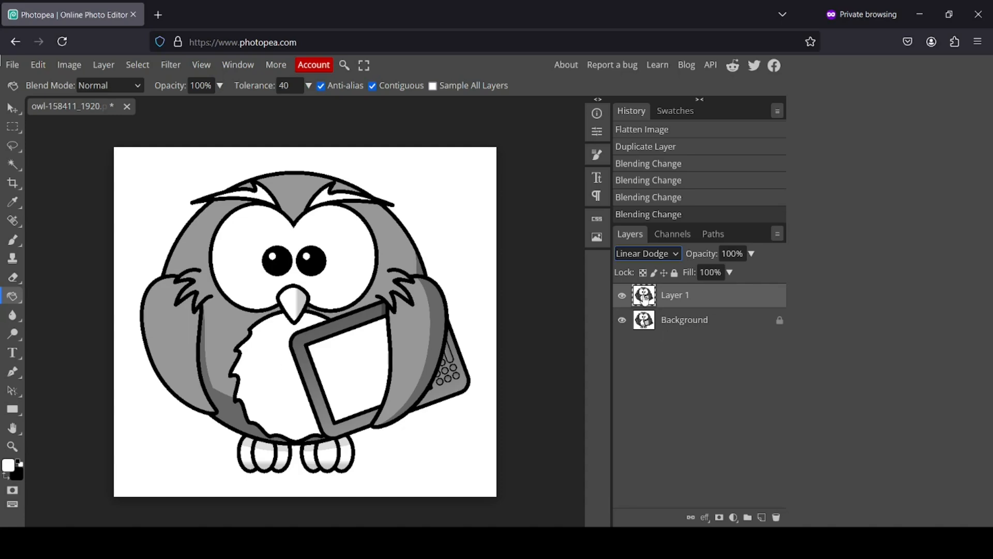
Step: Merge the Linear Dodge copy down into the Background layer and duplicate the merged layer
{"action": "right_click", "coordinate": [645, 299]}
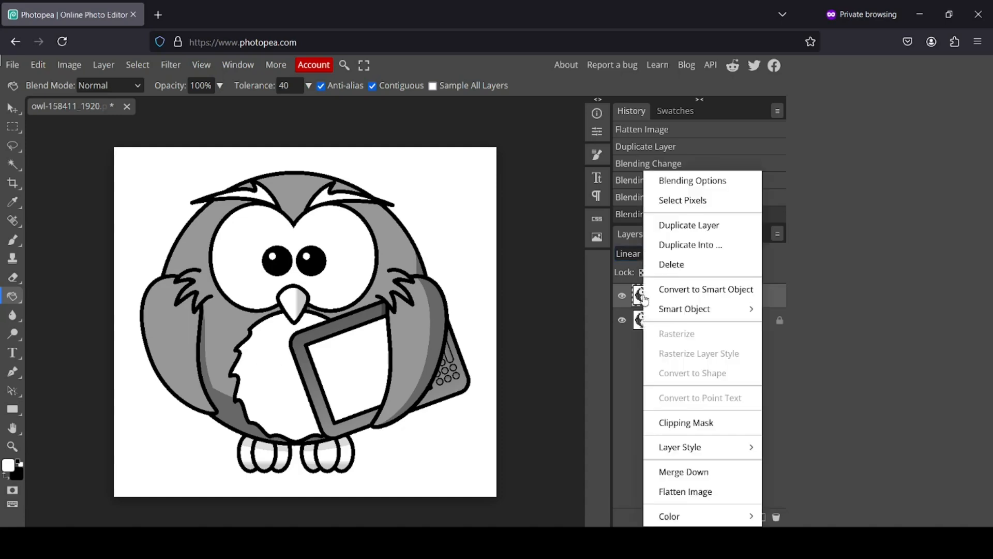
{"action": "left_click", "coordinate": [702, 472]}
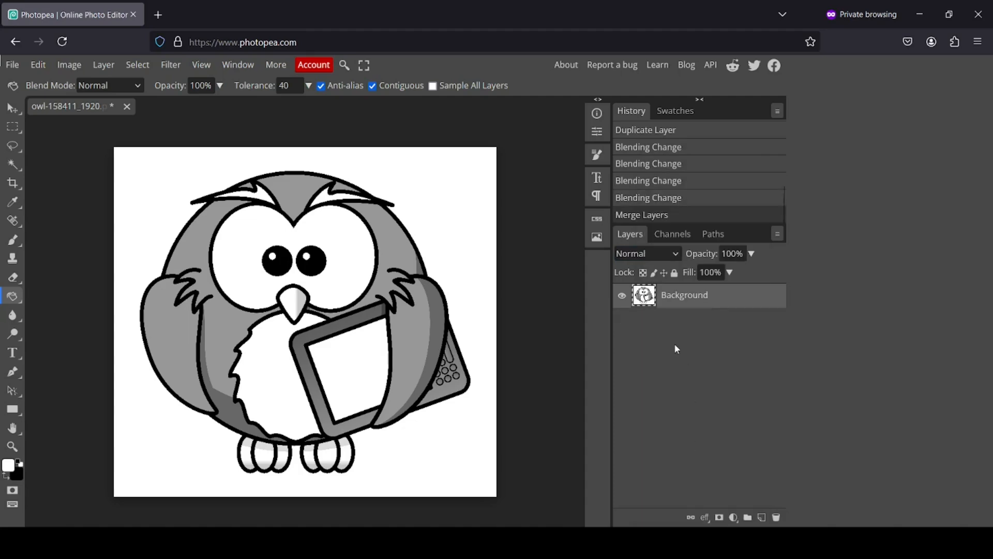
{"action": "right_click", "coordinate": [647, 303]}
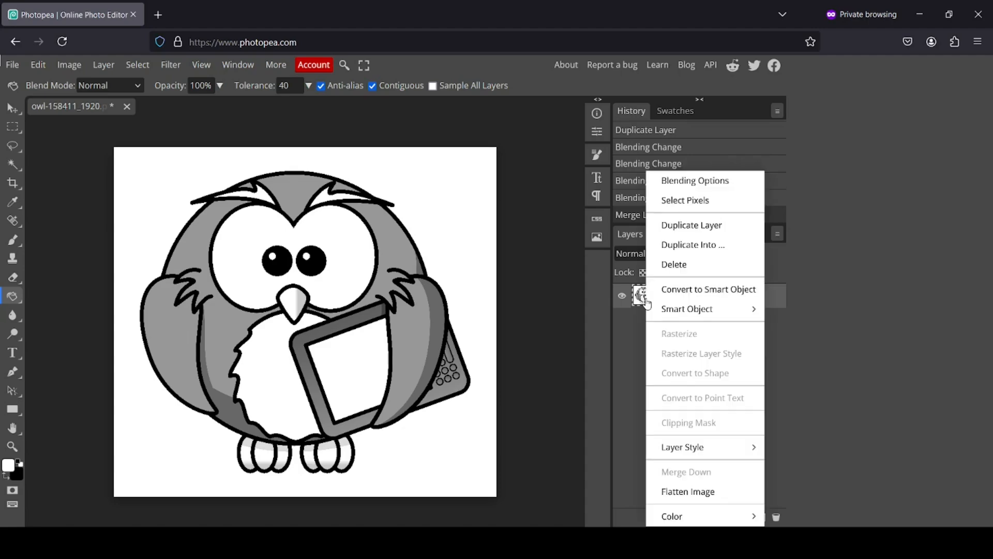
{"action": "left_click", "coordinate": [714, 226]}
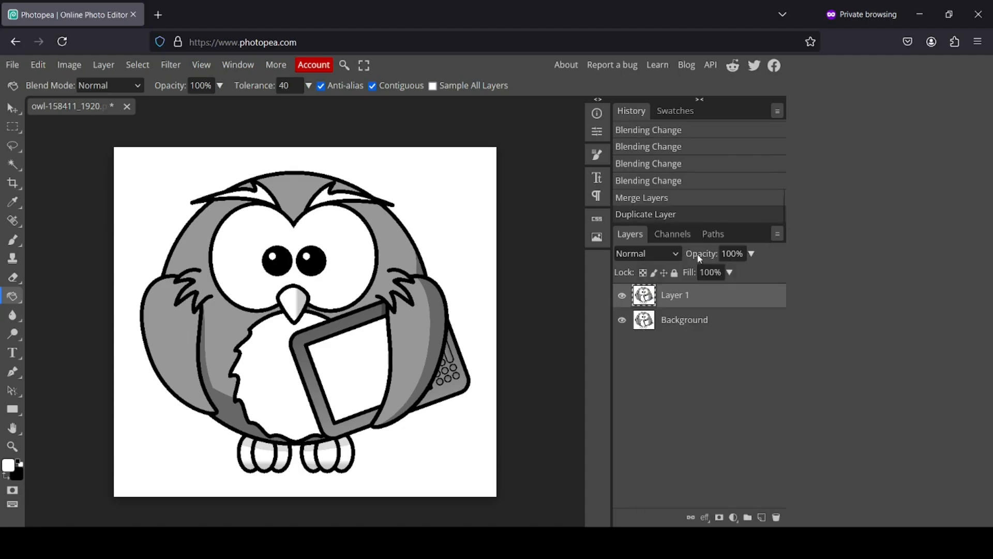
Step: Try the Color Dodge and Screen blend modes on the new duplicate layer, and settle on Linear Dodge
{"action": "left_click", "coordinate": [669, 252]}
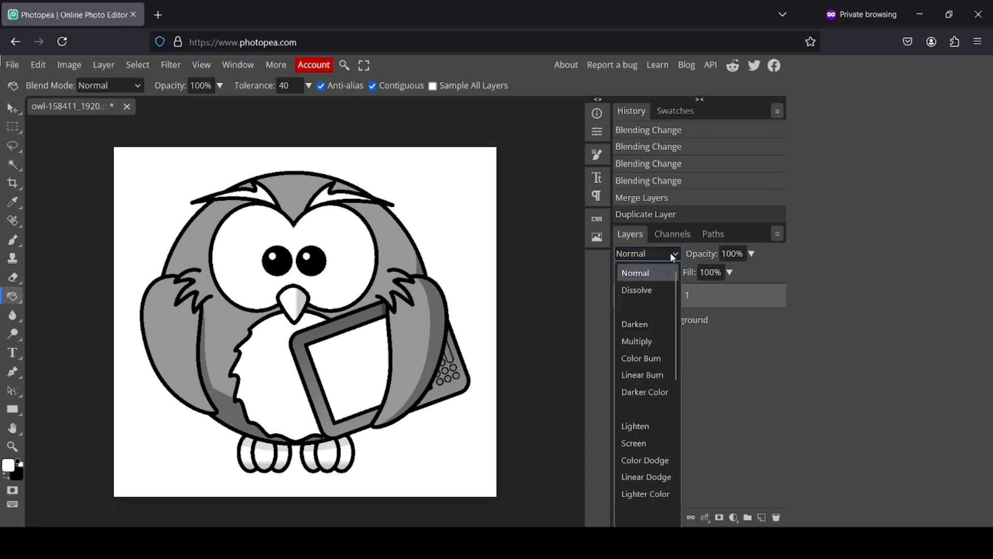
{"action": "left_click", "coordinate": [652, 460]}
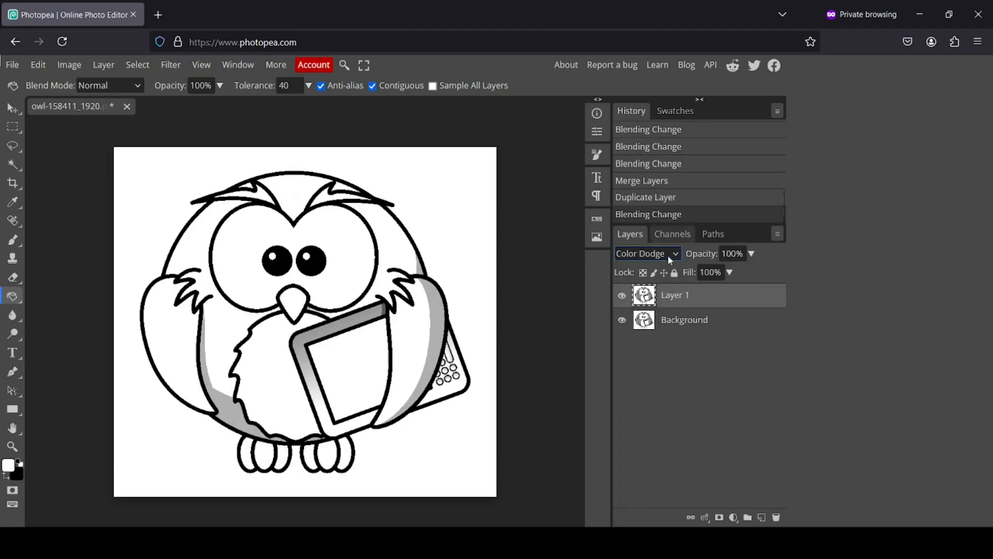
{"action": "left_click", "coordinate": [669, 253]}
{"action": "left_click", "coordinate": [660, 446]}
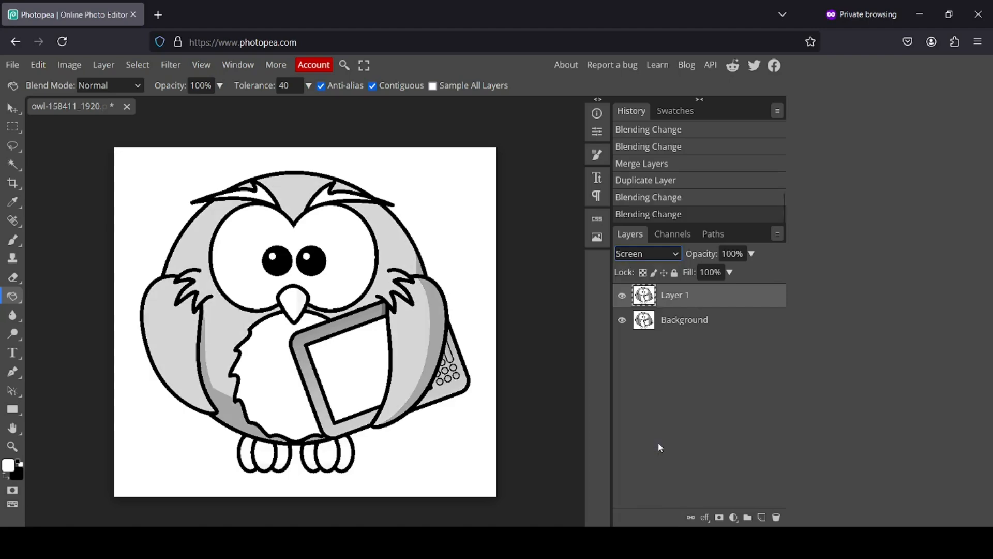
{"action": "left_click", "coordinate": [657, 252]}
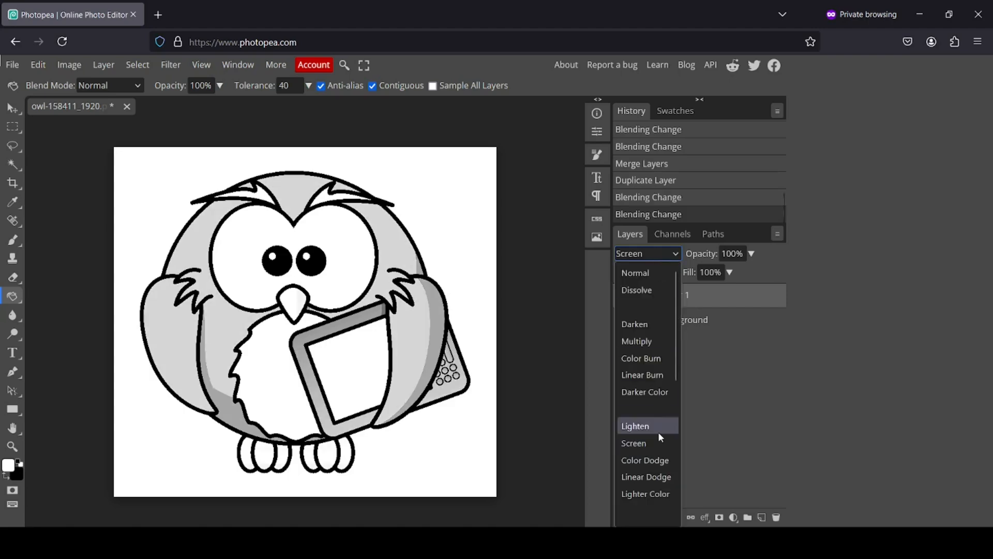
{"action": "left_click", "coordinate": [660, 481]}
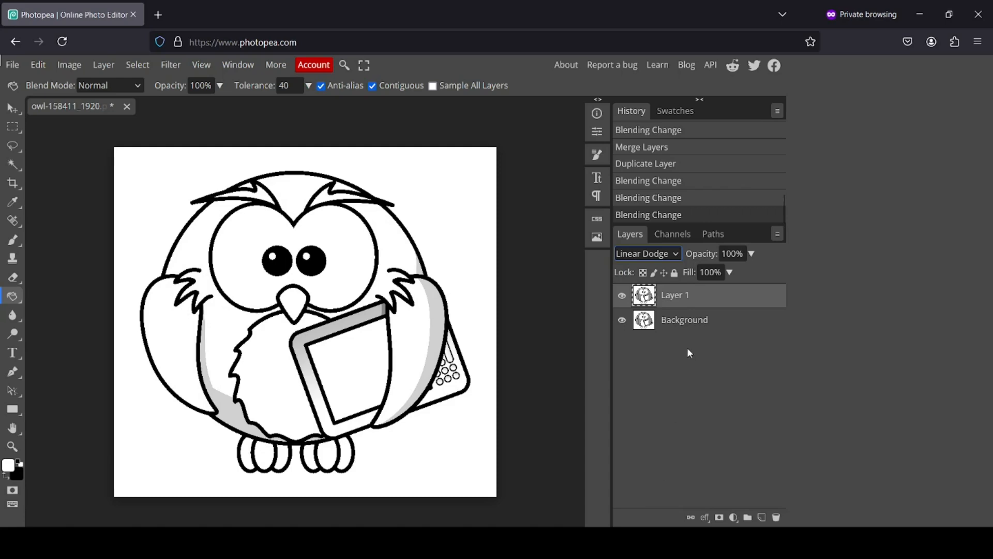
Step: Merge the duplicate layer down into the Background layer, and duplicate the merged result
{"action": "right_click", "coordinate": [653, 295]}
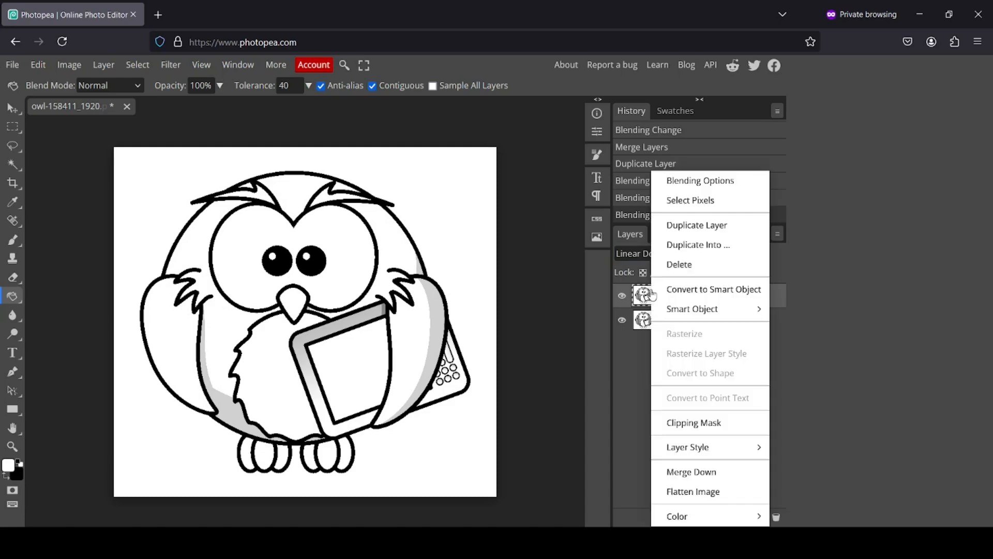
{"action": "left_click", "coordinate": [685, 468]}
{"action": "right_click", "coordinate": [677, 293]}
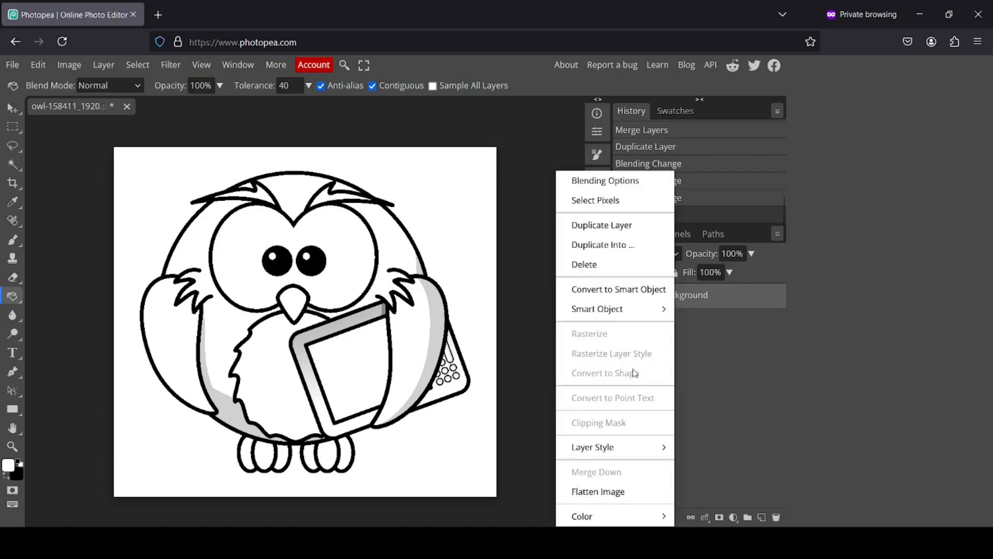
{"action": "left_click", "coordinate": [624, 232]}
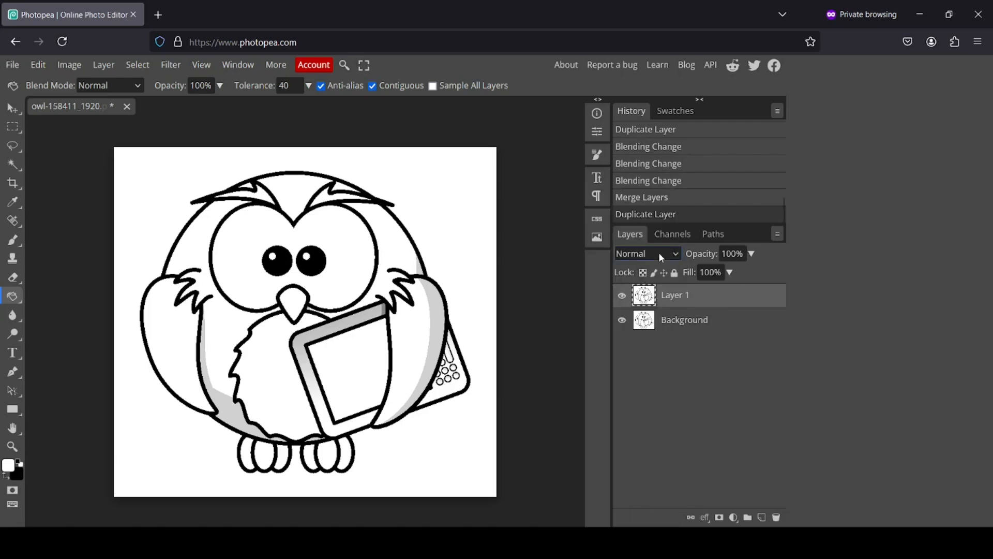
Step: Blend the newest copy with Linear Dodge to whiten the remaining gray shading, and merge it down into the Background layer
{"action": "left_click", "coordinate": [659, 252]}
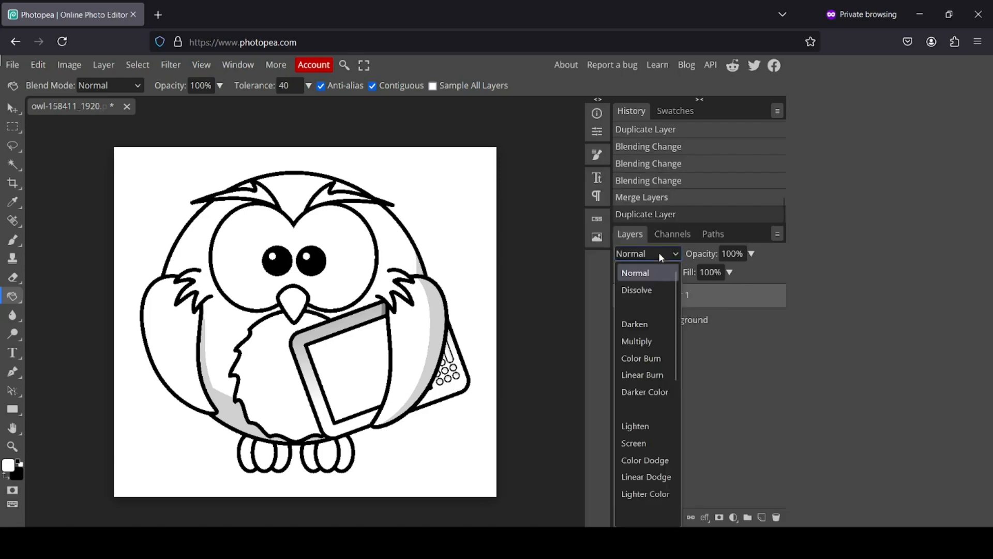
{"action": "left_click", "coordinate": [663, 478]}
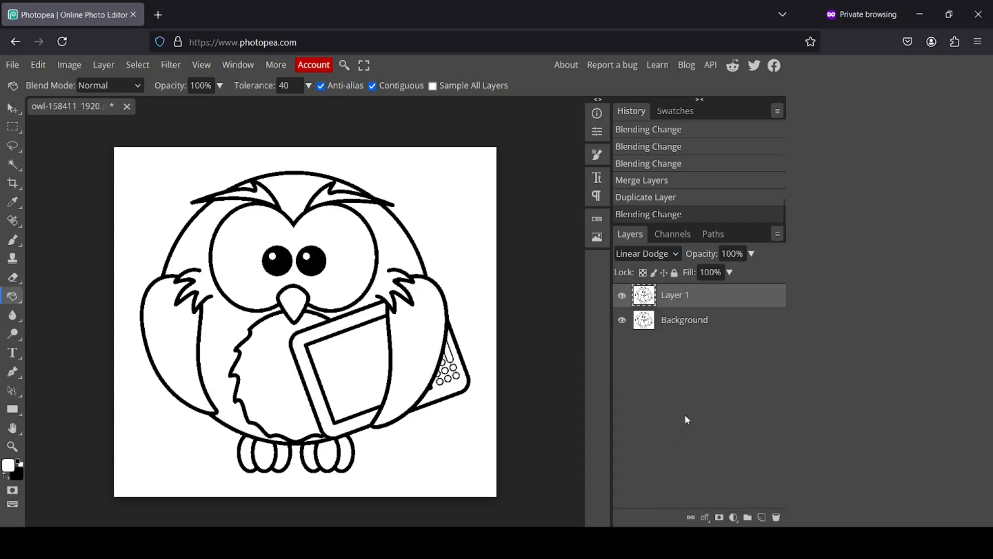
{"action": "right_click", "coordinate": [644, 299]}
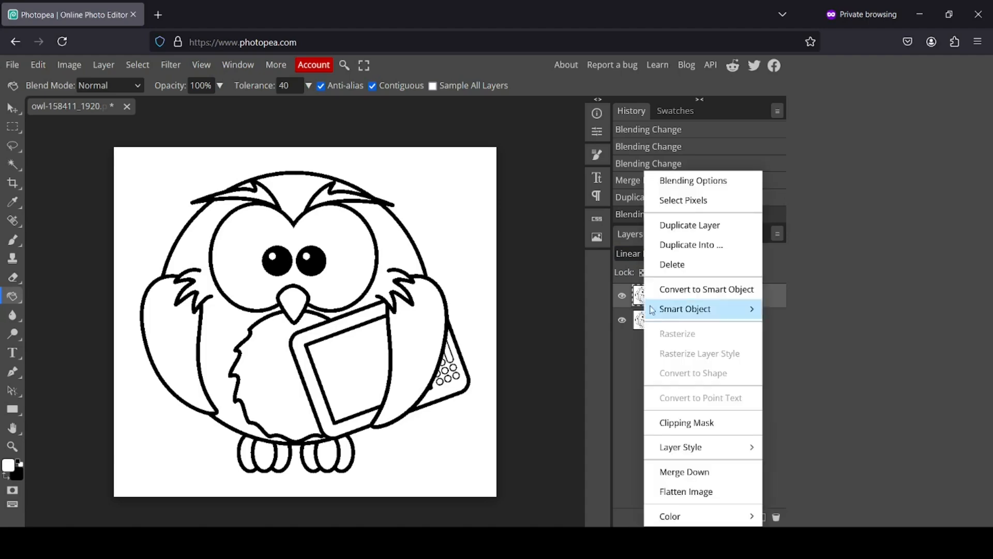
{"action": "left_click", "coordinate": [685, 472]}
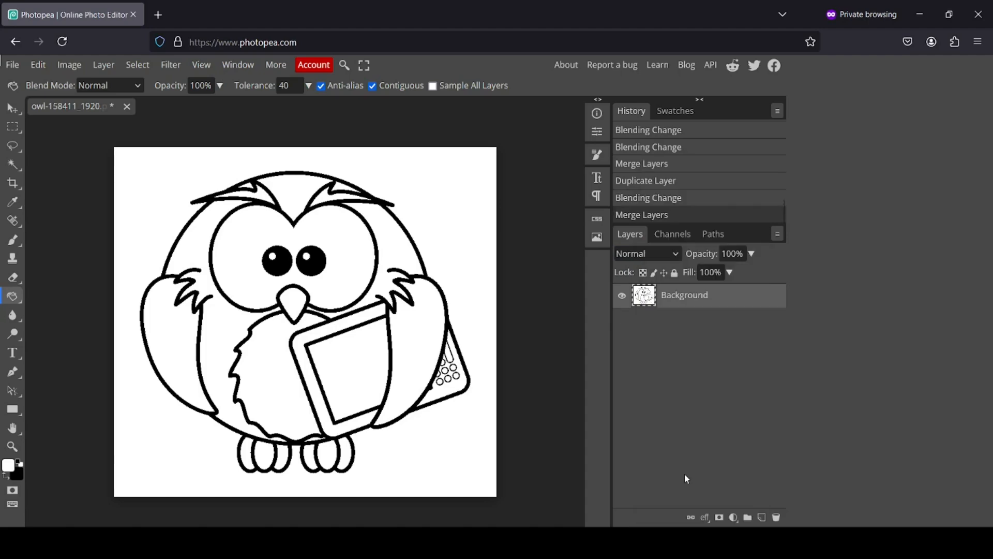
Step: Apply a Gaussian Blur with a 2 px radius to the owl line art
{"action": "key", "text": "z"}
{"action": "key", "text": "ctrl+plus"}
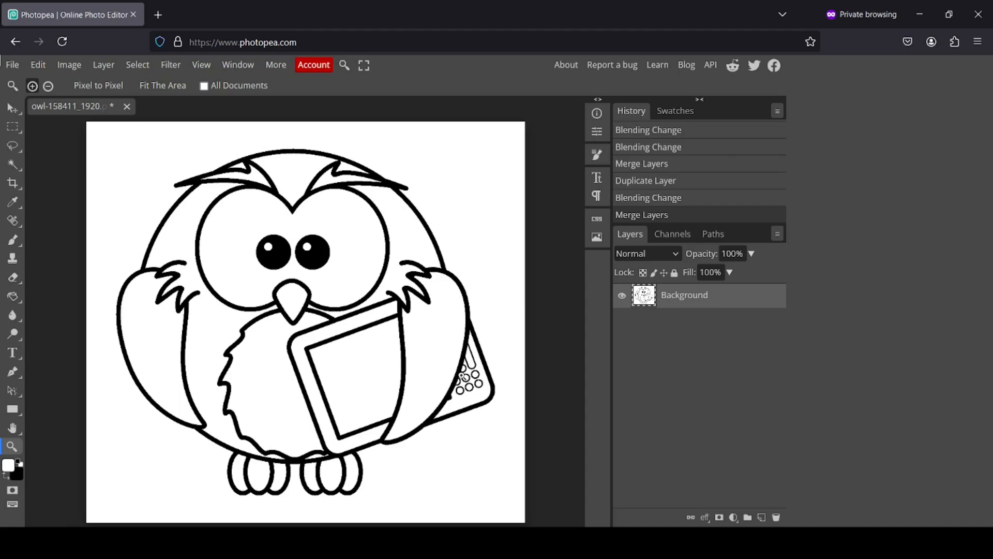
{"action": "left_click", "coordinate": [447, 372]}
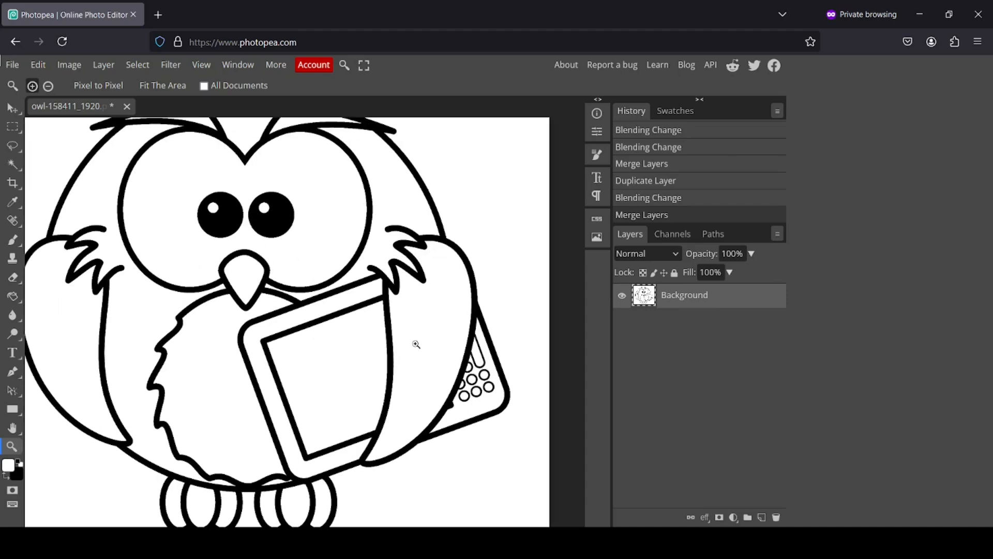
{"action": "left_click", "coordinate": [439, 359]}
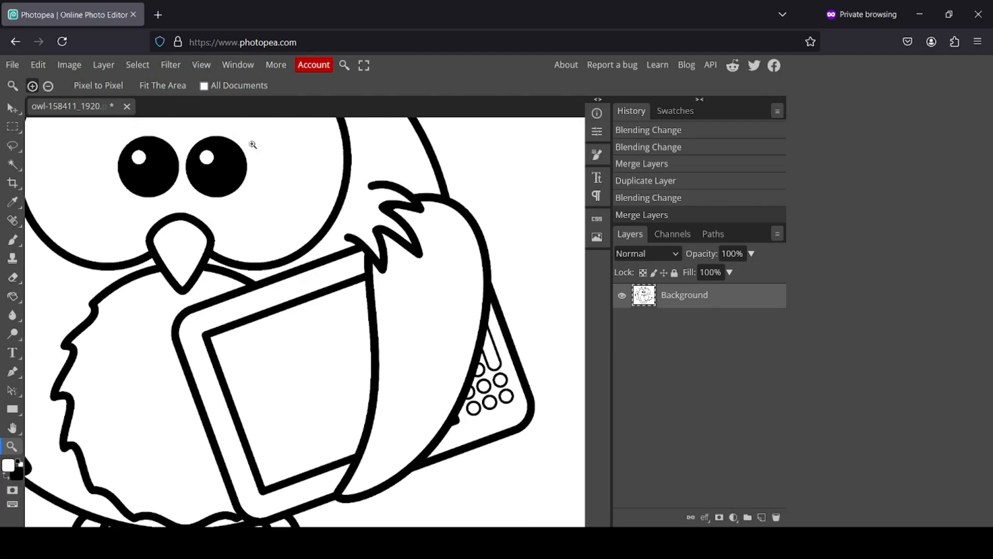
{"action": "left_click", "coordinate": [178, 68]}
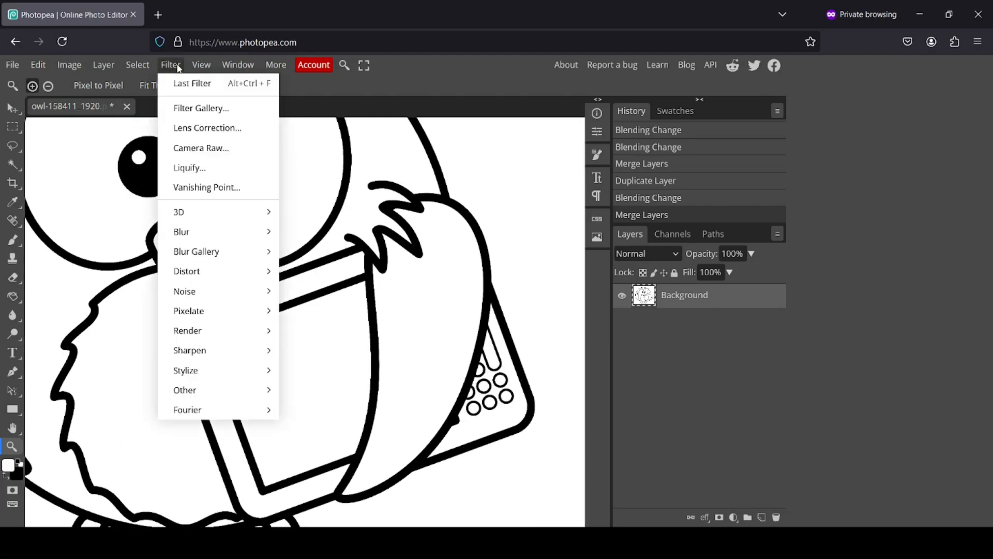
{"action": "mouse_move", "coordinate": [212, 230]}
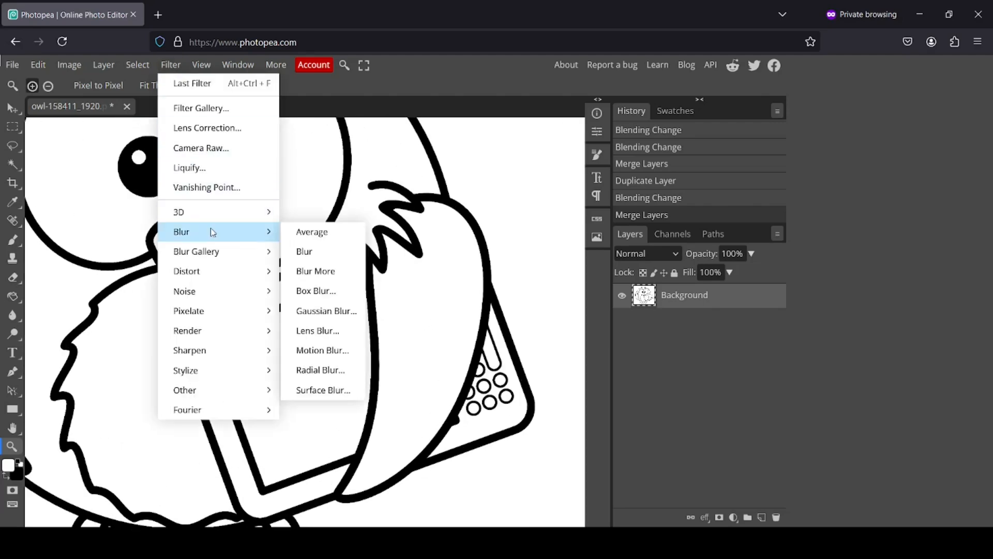
{"action": "left_click", "coordinate": [339, 312]}
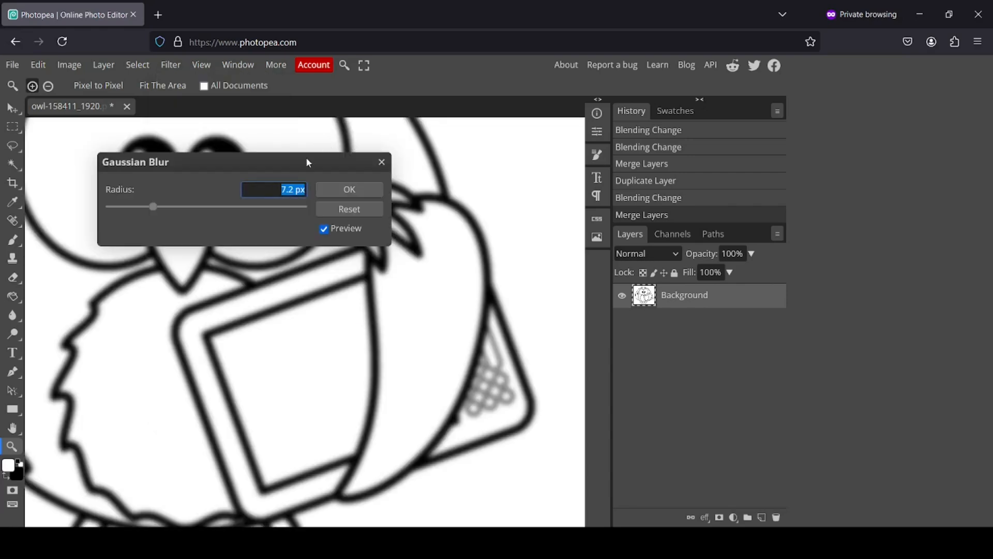
{"action": "left_click_drag", "start_coordinate": [306, 168], "coordinate": [587, 218]}
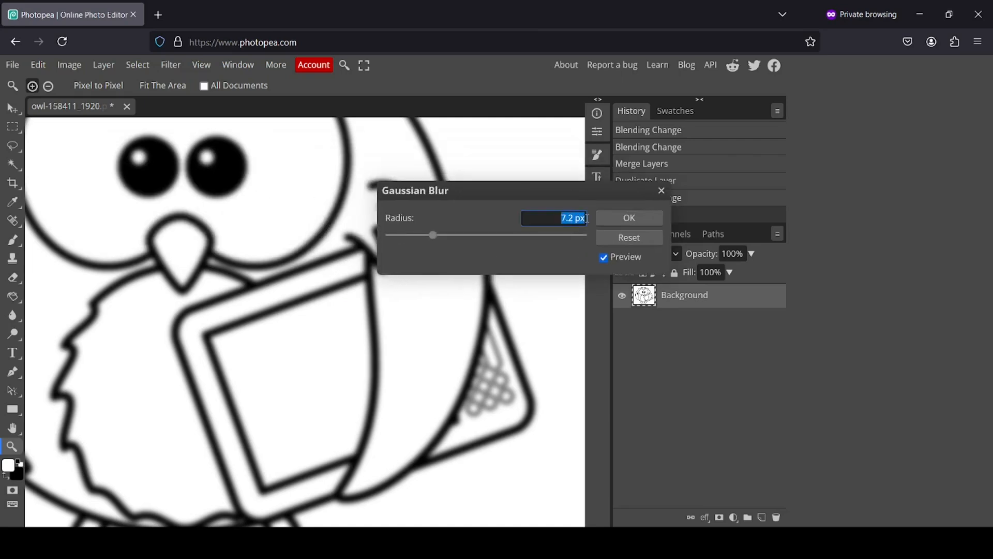
{"action": "type", "text": "2"}
{"action": "key", "text": "Return"}
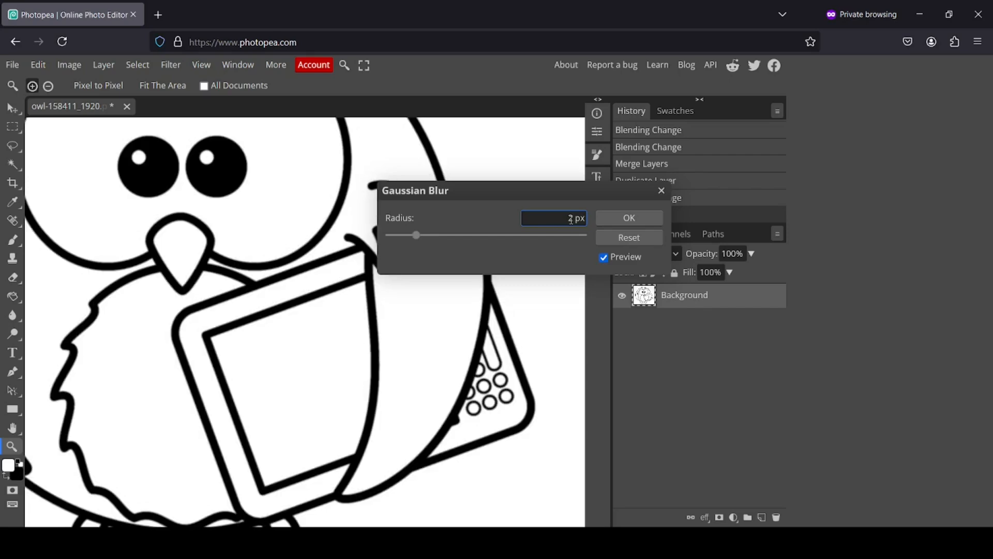
{"action": "left_click", "coordinate": [623, 218]}
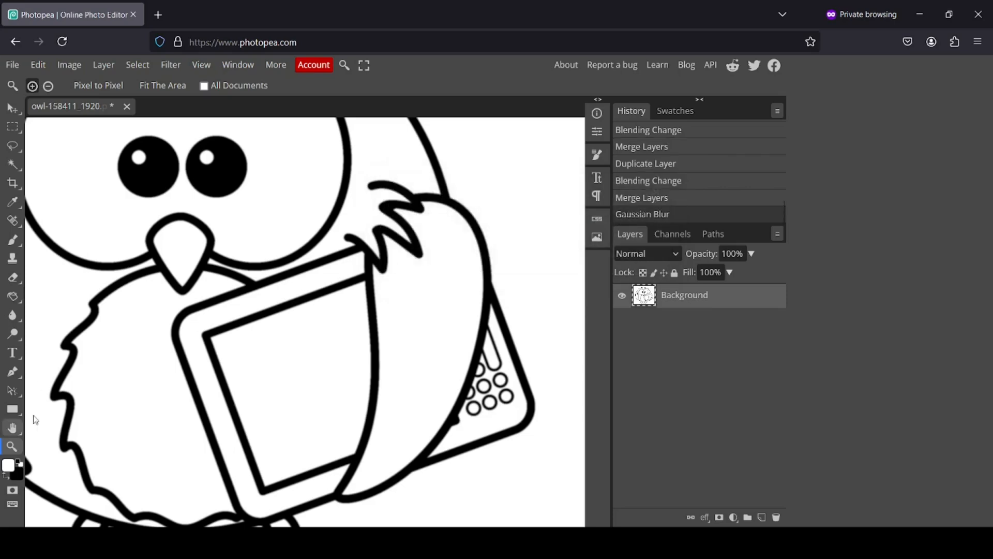
Step: Add a Curves adjustment layer above the blurred line art, with the wing outline in close-up to judge its edges
{"action": "left_click", "coordinate": [435, 388], "text": "alt"}
{"action": "left_click", "coordinate": [427, 388]}
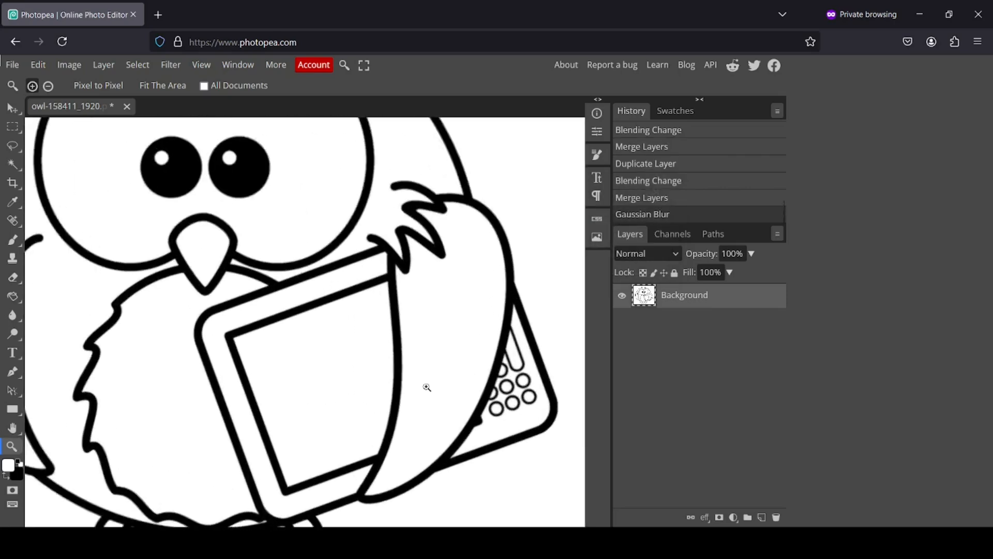
{"action": "left_click", "coordinate": [427, 388]}
{"action": "left_click", "coordinate": [427, 387]}
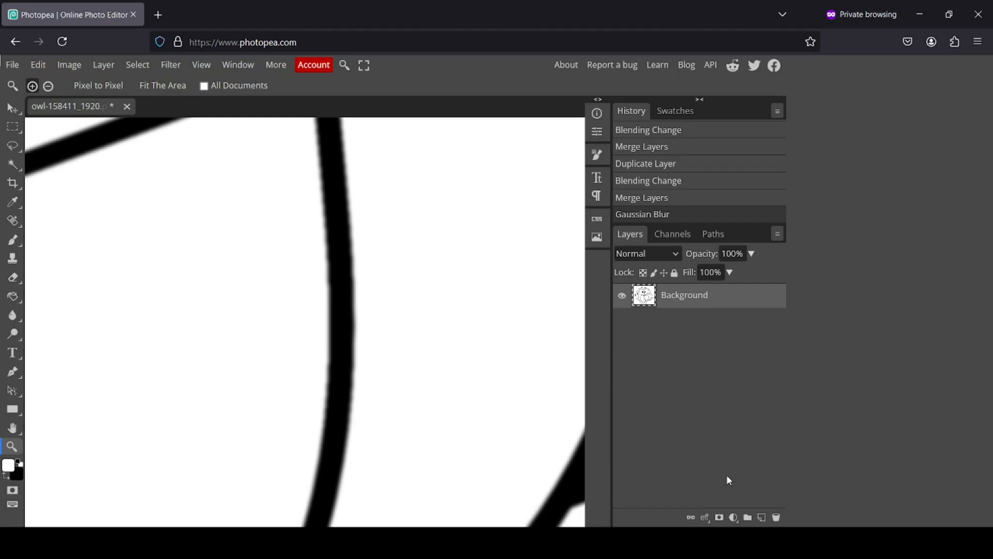
{"action": "left_click", "coordinate": [734, 517]}
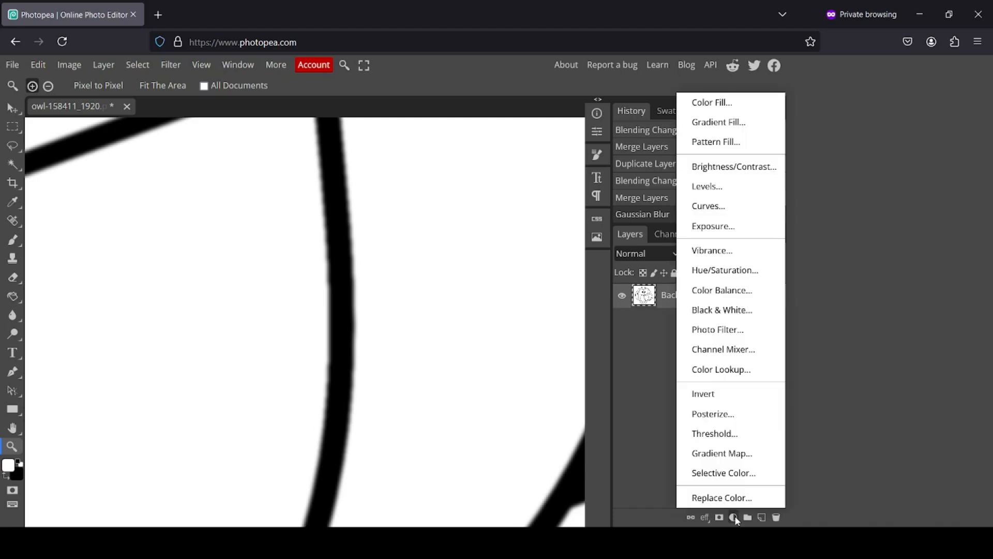
{"action": "left_click", "coordinate": [727, 214]}
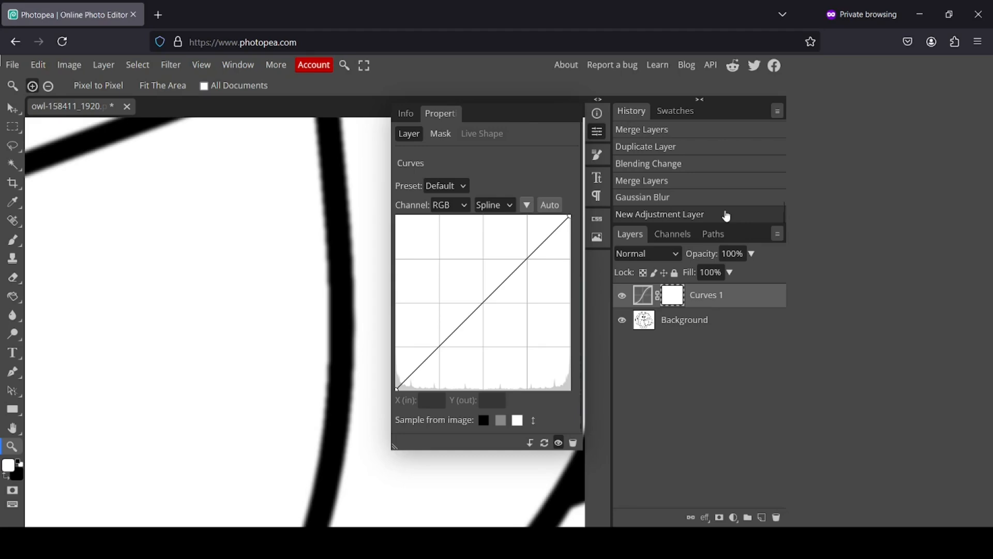
Step: Try moving the curve's black point to input 138, and its white point to inputs 131 and 164
{"action": "left_click_drag", "start_coordinate": [570, 217], "coordinate": [574, 214]}
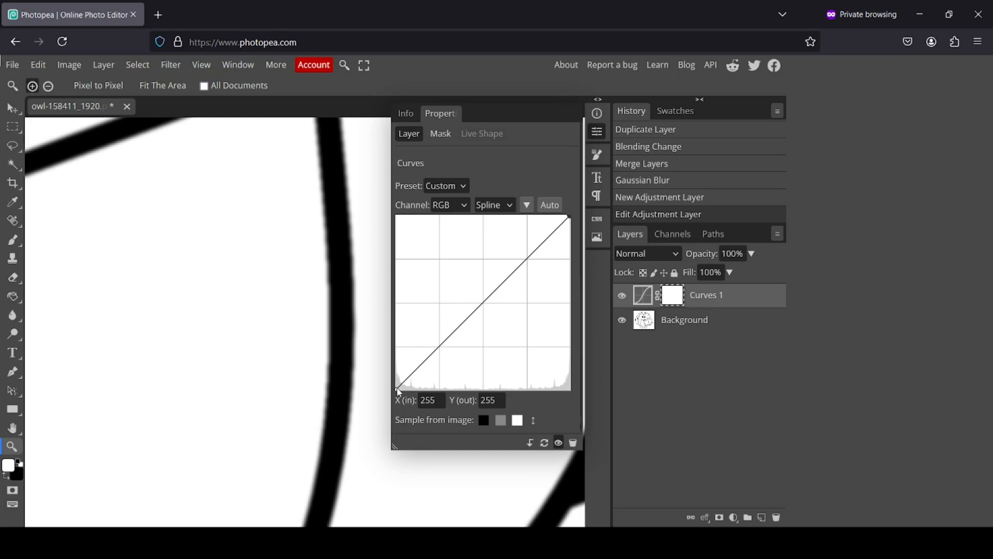
{"action": "left_click_drag", "start_coordinate": [399, 391], "coordinate": [491, 415]}
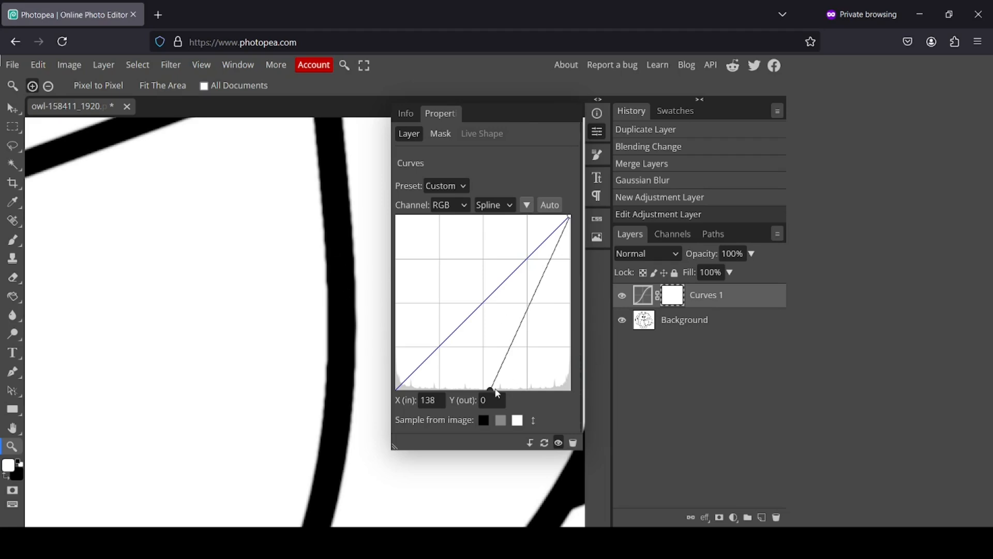
{"action": "left_click_drag", "start_coordinate": [494, 392], "coordinate": [483, 404]}
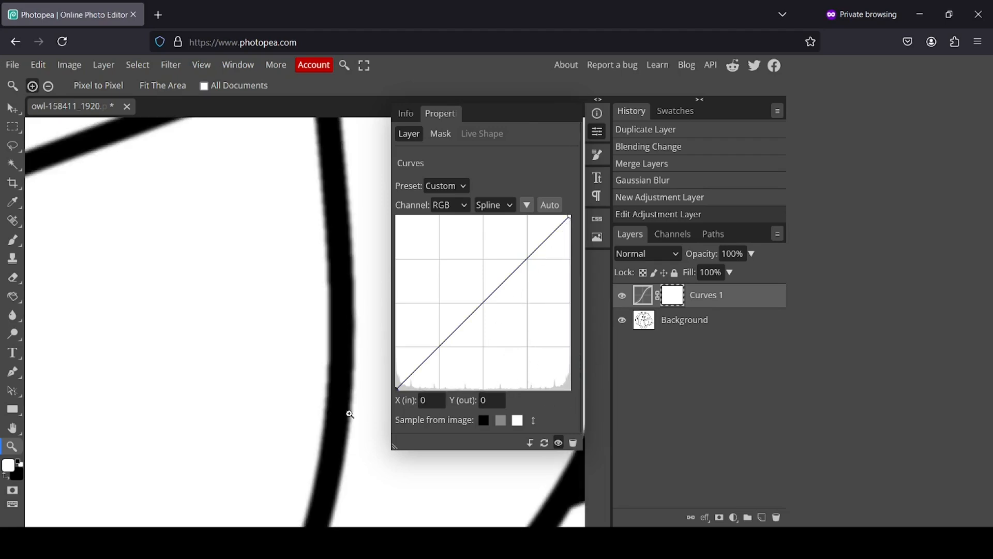
{"action": "left_click", "coordinate": [571, 220]}
{"action": "left_click_drag", "start_coordinate": [571, 220], "coordinate": [486, 209]}
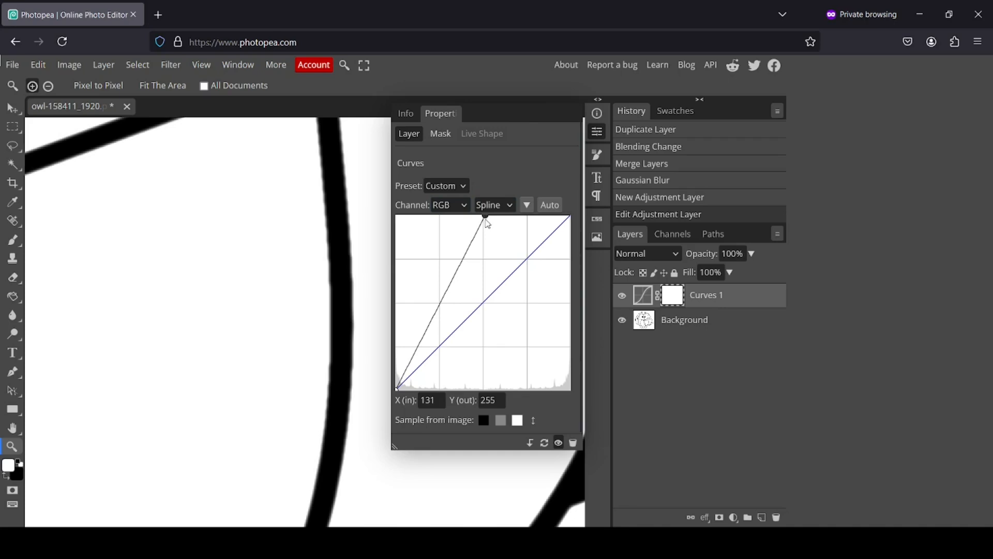
{"action": "left_click_drag", "start_coordinate": [487, 222], "coordinate": [512, 190]}
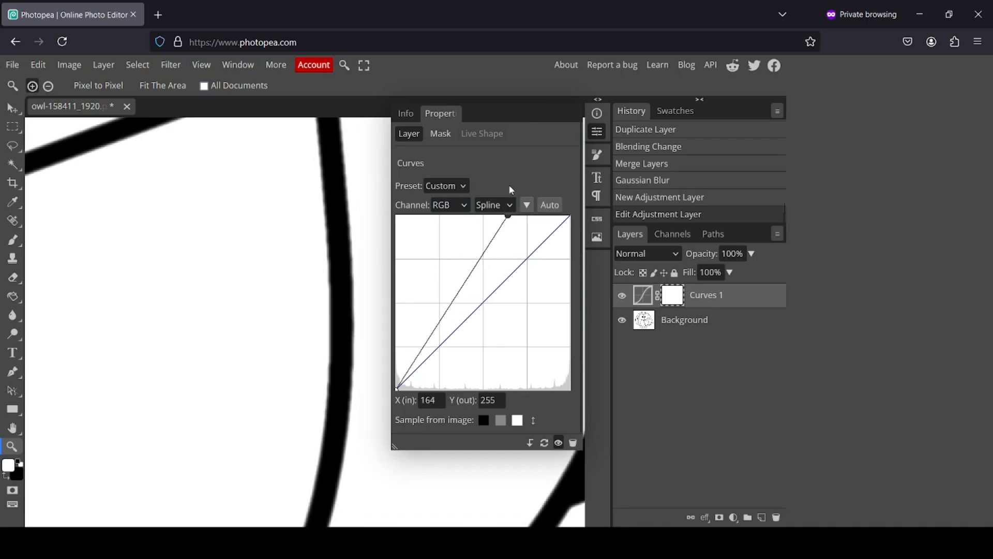
Step: Sharpen the blurred edges by moving the curve's black point to input 70 and its white point to about the middle of the input range
{"action": "left_click", "coordinate": [398, 388]}
{"action": "left_click_drag", "start_coordinate": [400, 391], "coordinate": [459, 388]}
{"action": "left_click_drag", "start_coordinate": [510, 217], "coordinate": [485, 217]}
{"action": "left_click_drag", "start_coordinate": [459, 389], "coordinate": [444, 392]}
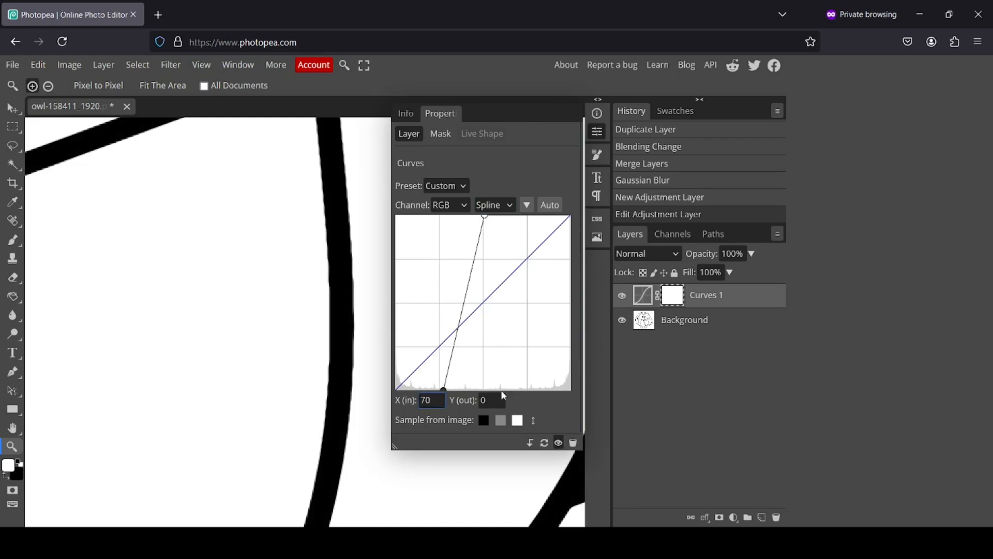
{"action": "left_click", "coordinate": [597, 133]}
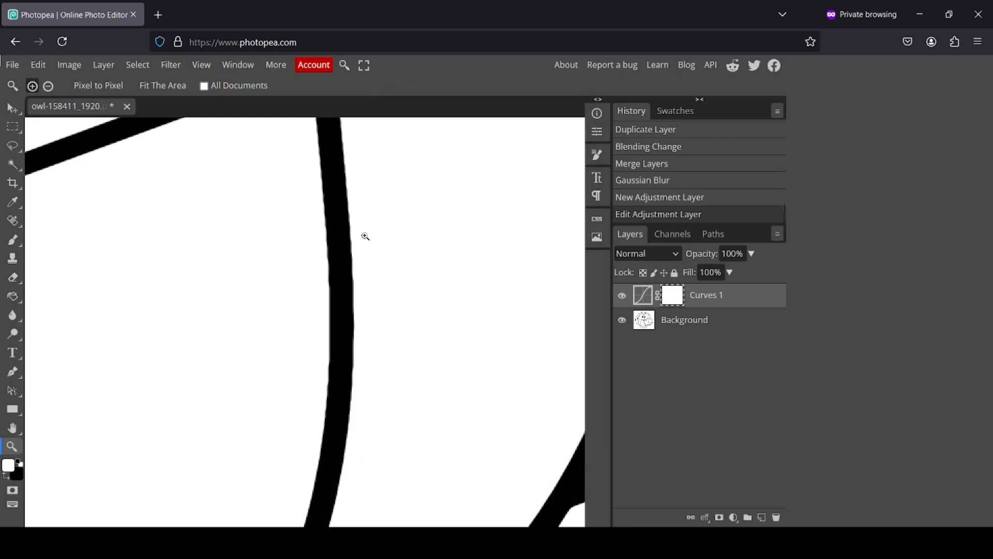
Step: Flatten the Curves adjustment and the line art into a single Background layer
{"action": "right_click", "coordinate": [299, 295]}
{"action": "left_click", "coordinate": [362, 358]}
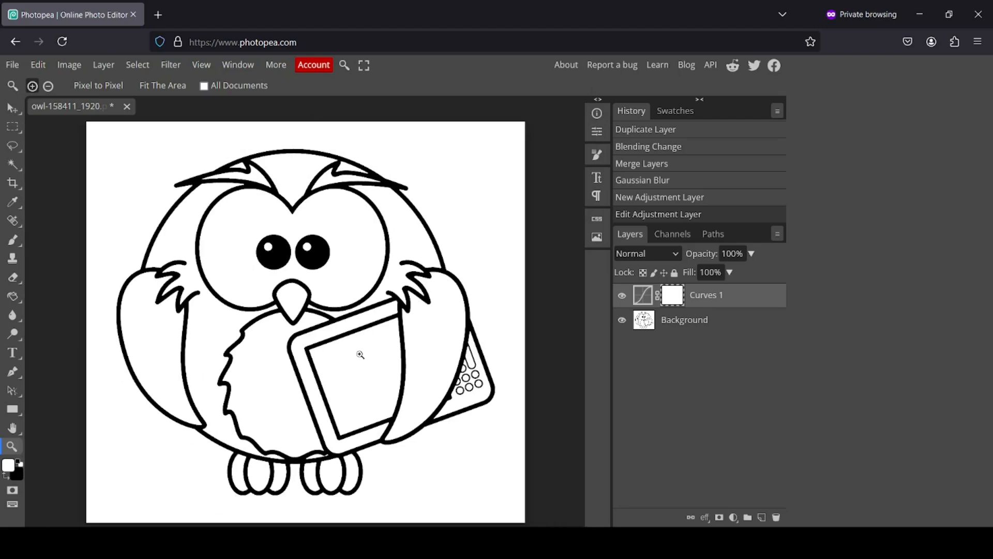
{"action": "right_click", "coordinate": [669, 292]}
{"action": "right_click", "coordinate": [650, 297]}
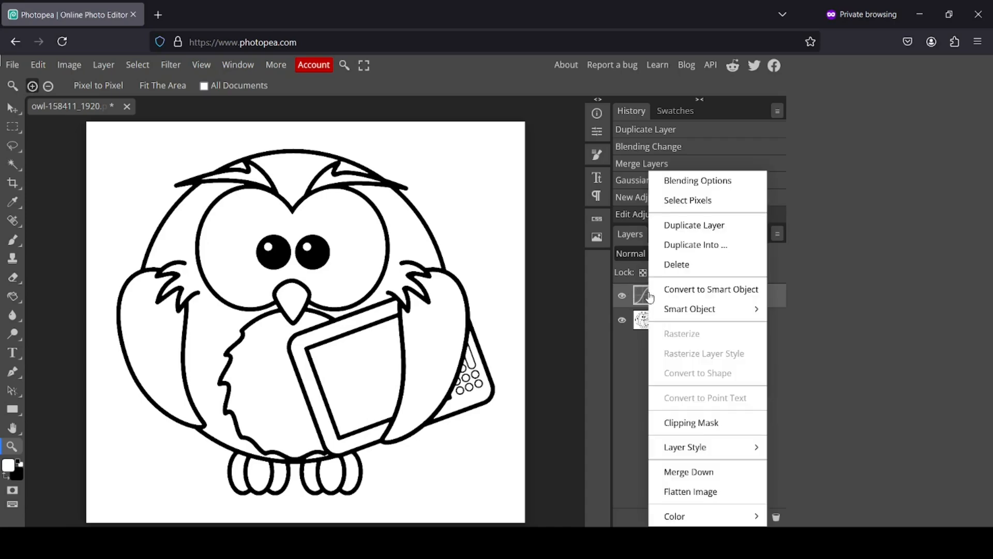
{"action": "left_click", "coordinate": [707, 492]}
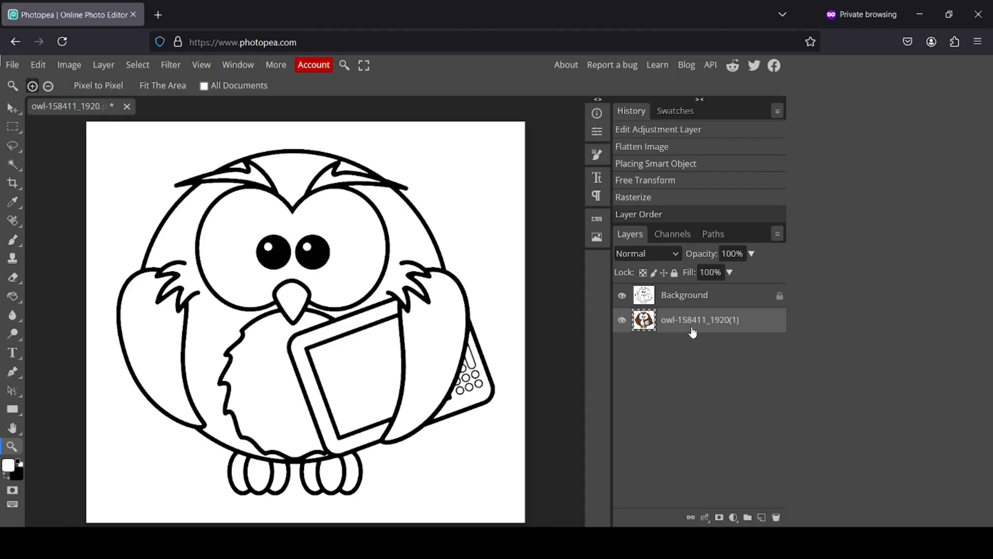
Step: Compare the line art with the original coloured owl underneath by toggling the Background layer's visibility, leaving the line art shown
{"action": "left_click", "coordinate": [623, 295]}
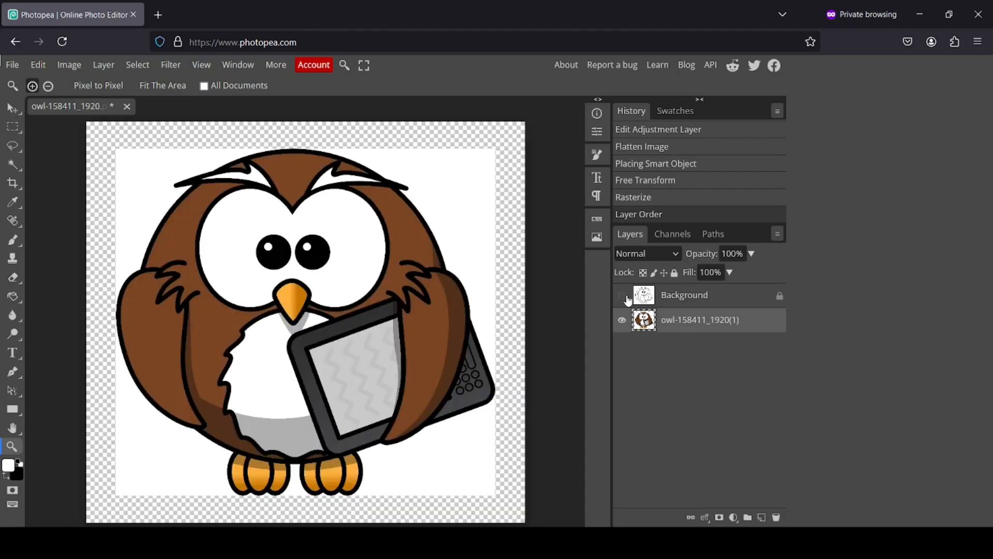
{"action": "left_click", "coordinate": [623, 296]}
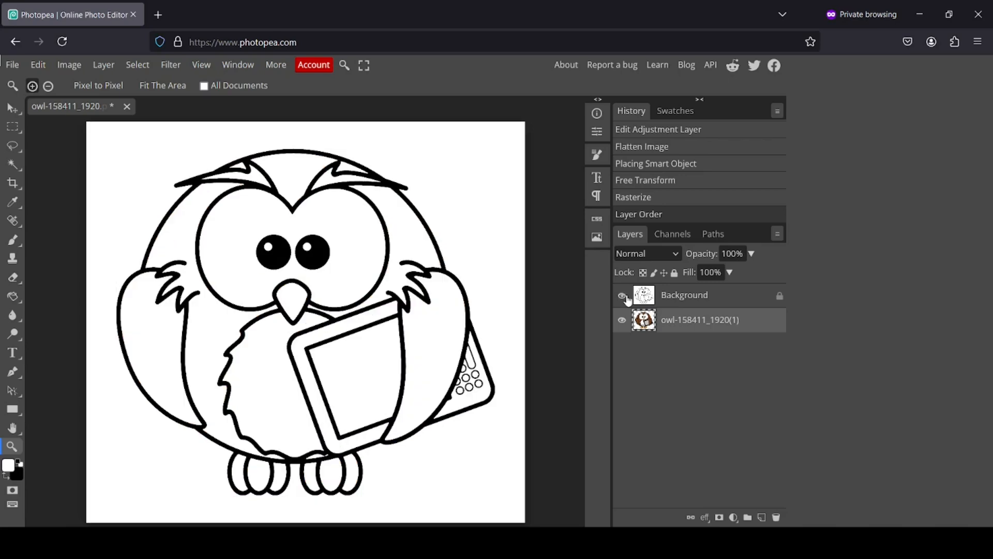
{"action": "left_click", "coordinate": [623, 295]}
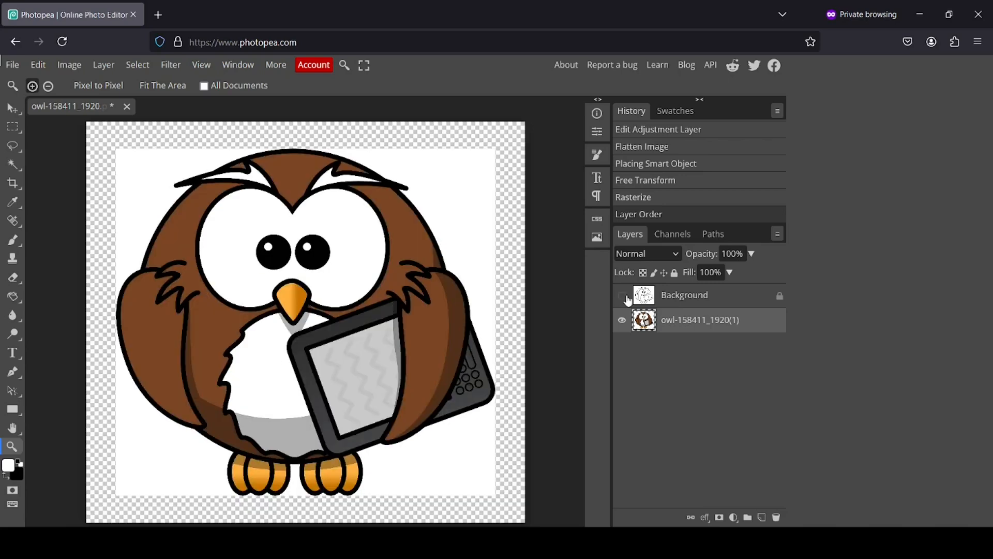
{"action": "left_click", "coordinate": [623, 296]}
{"action": "left_click", "coordinate": [623, 296]}
{"action": "left_click", "coordinate": [622, 296]}
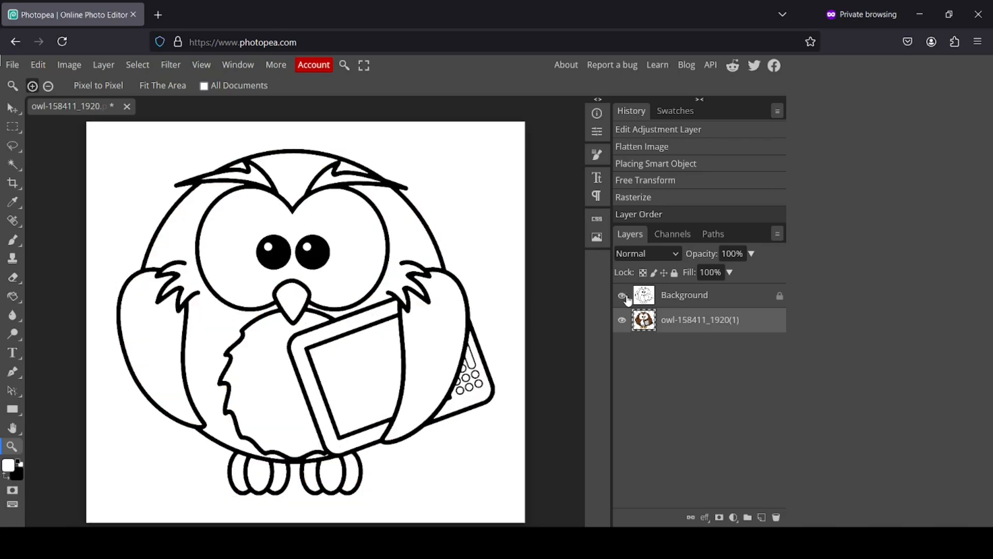